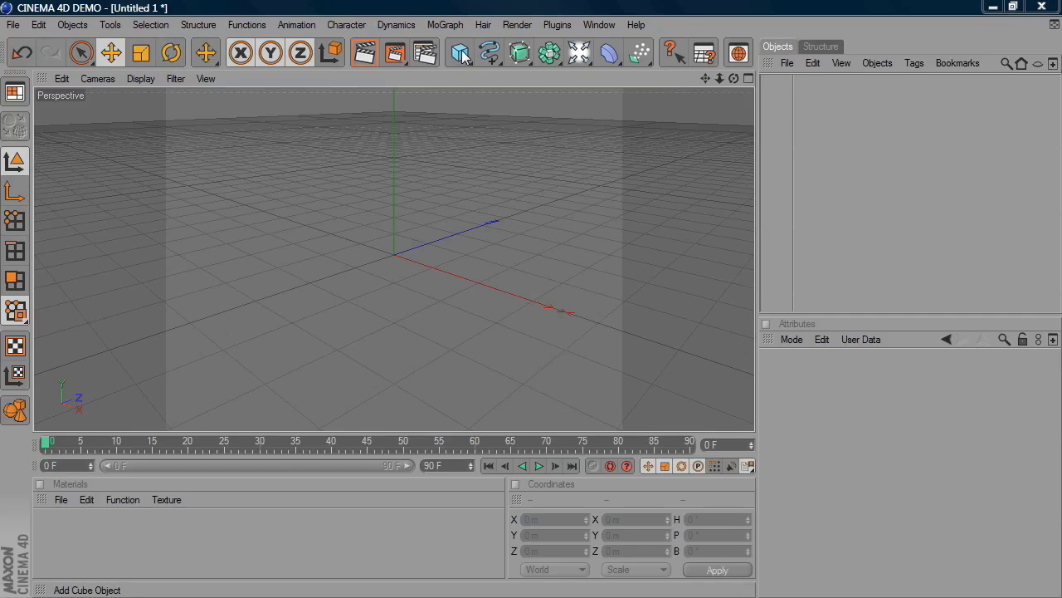
Step: Add a cube and set its segments to 3 along X and 3 along Z
click(461, 54)
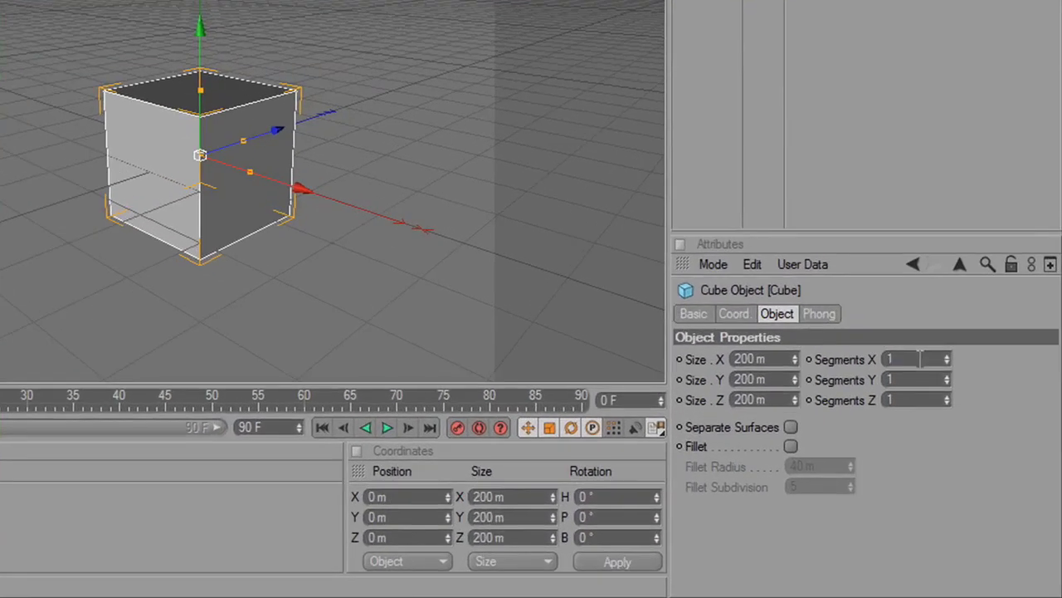
drag(953, 412, 686, 407)
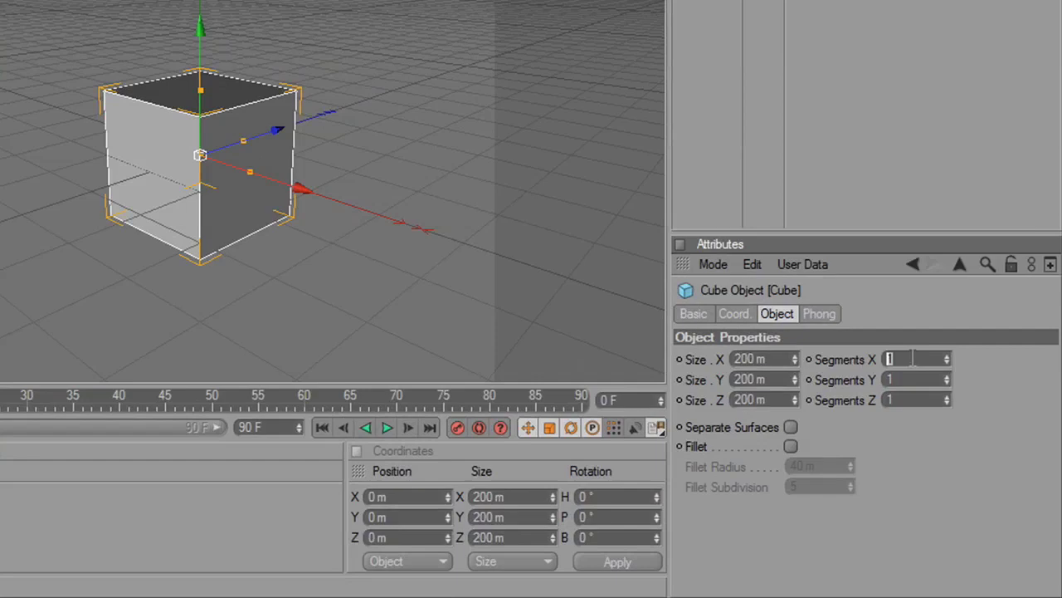
text(3)
key(Return)
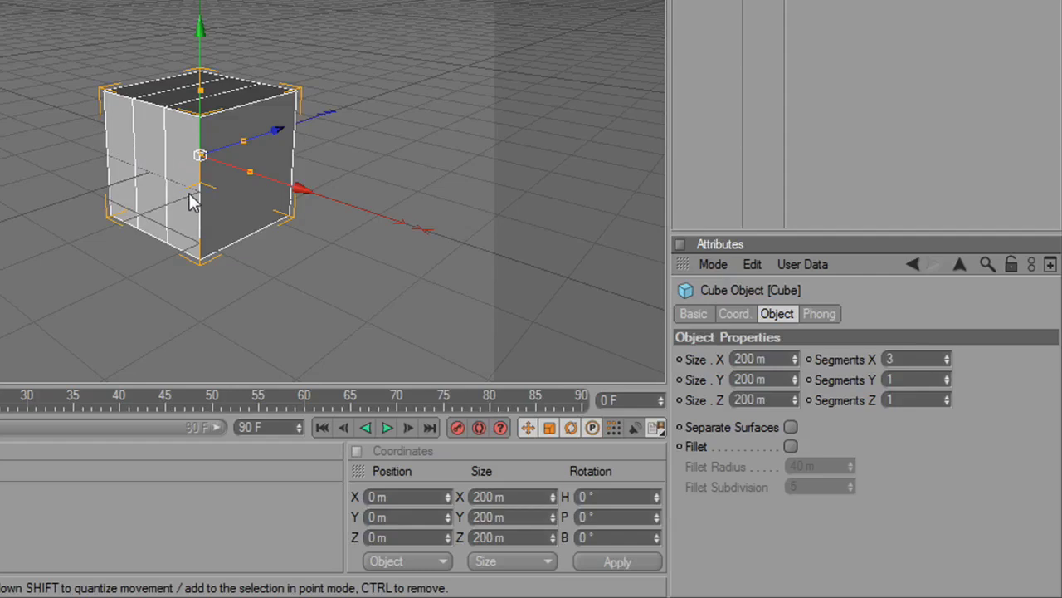
double_click(929, 399)
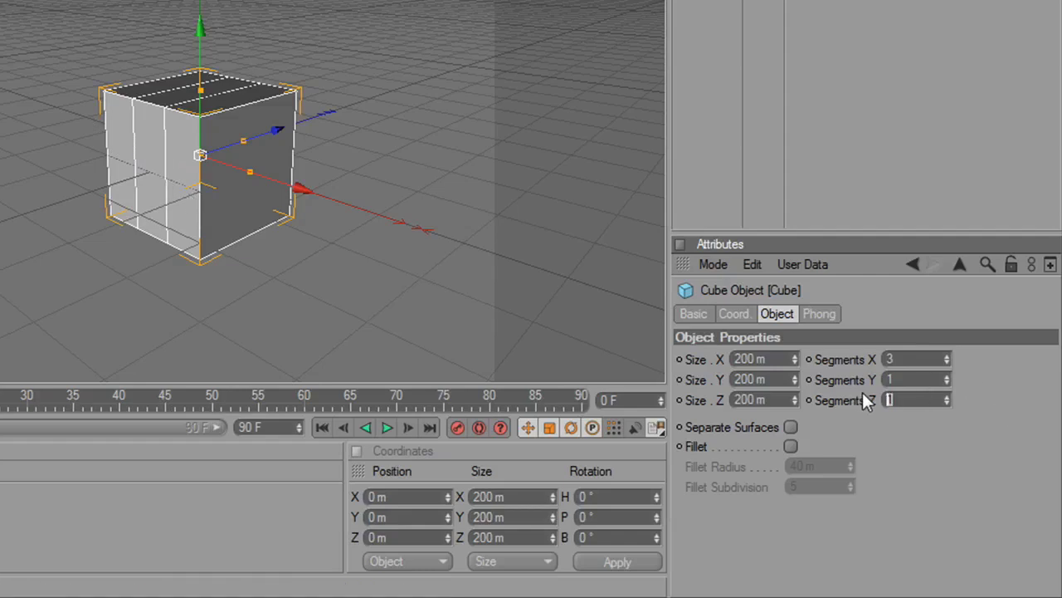
click(517, 307)
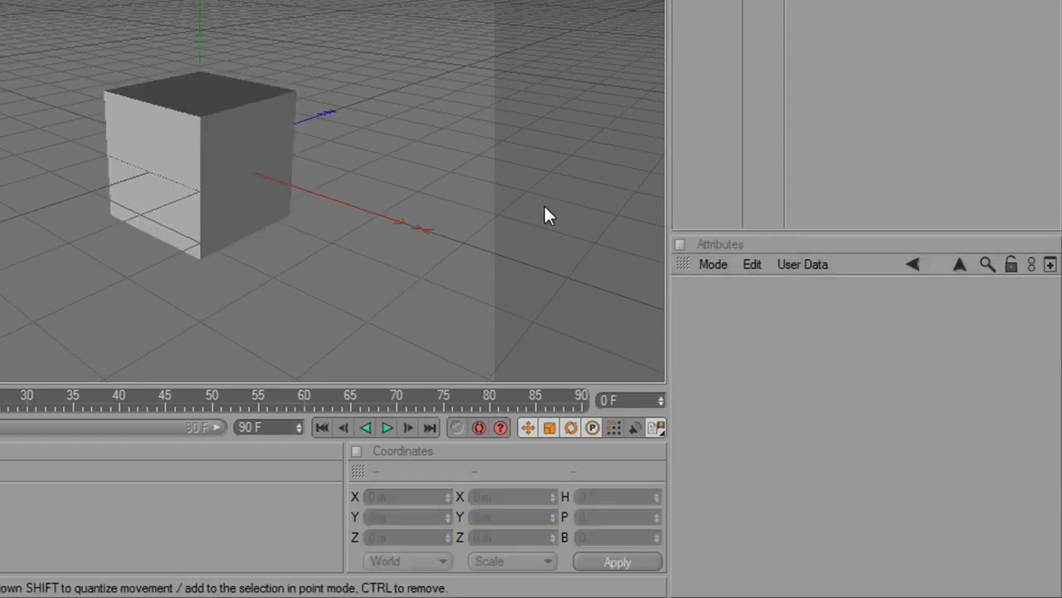
click(137, 116)
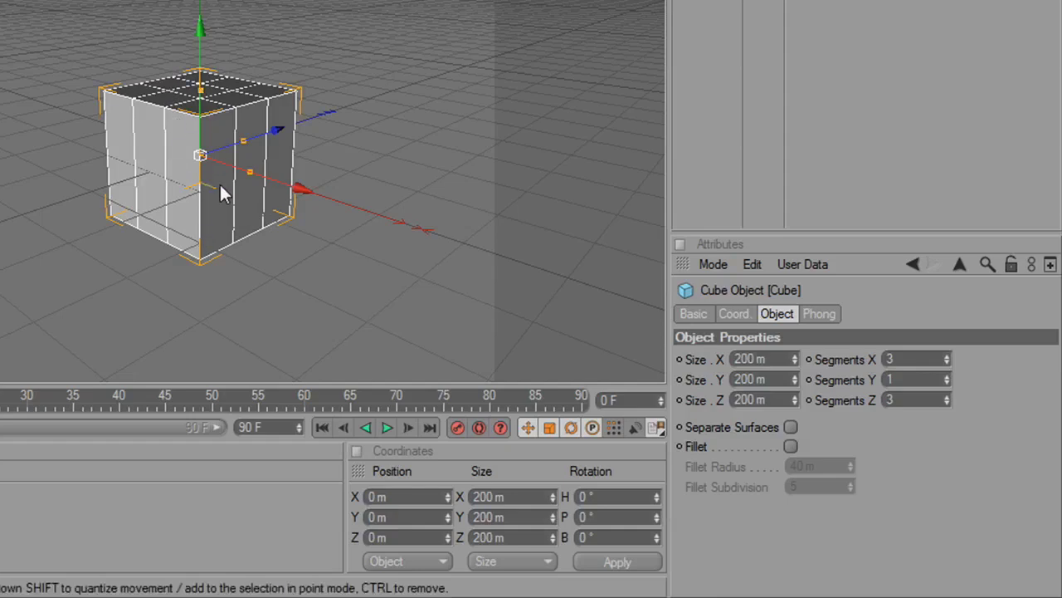
Step: Flatten the cube by setting its Y size to 50 m
click(762, 379)
text(50)
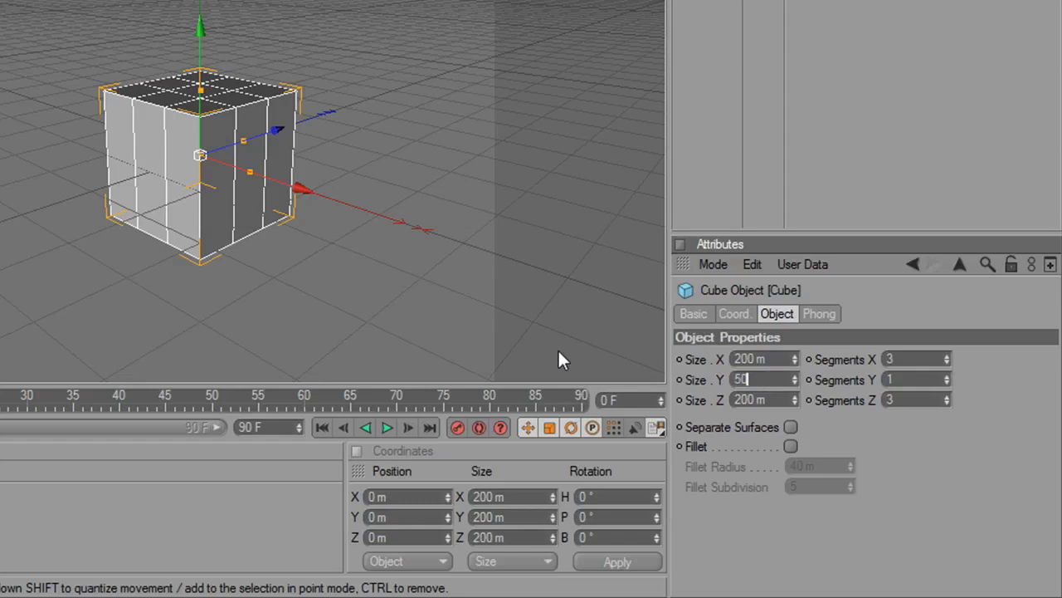
key(Return)
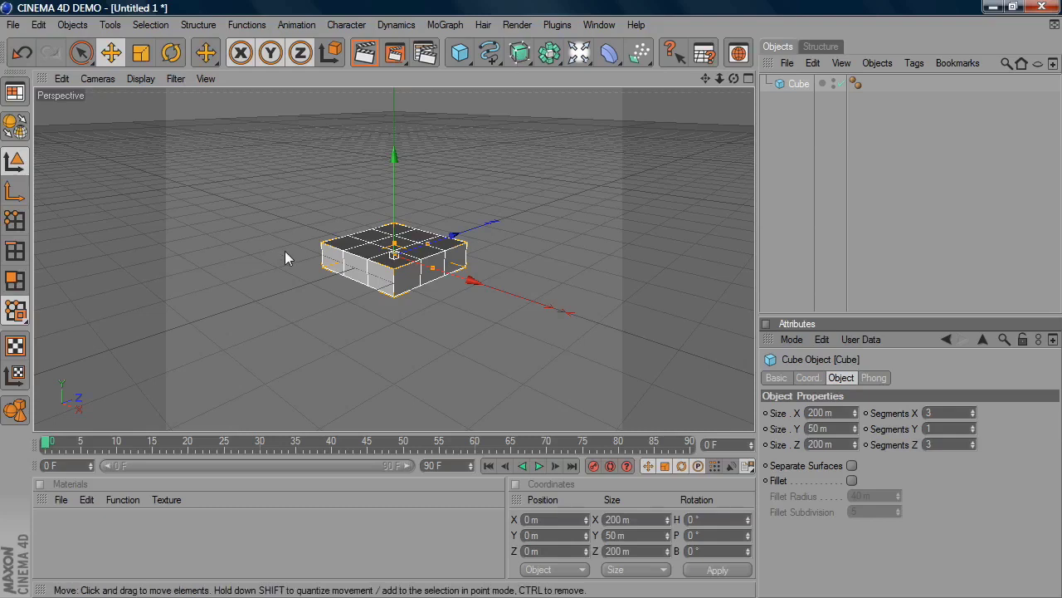
Step: Add a HyperNURBS object and make the cube its child
click(522, 54)
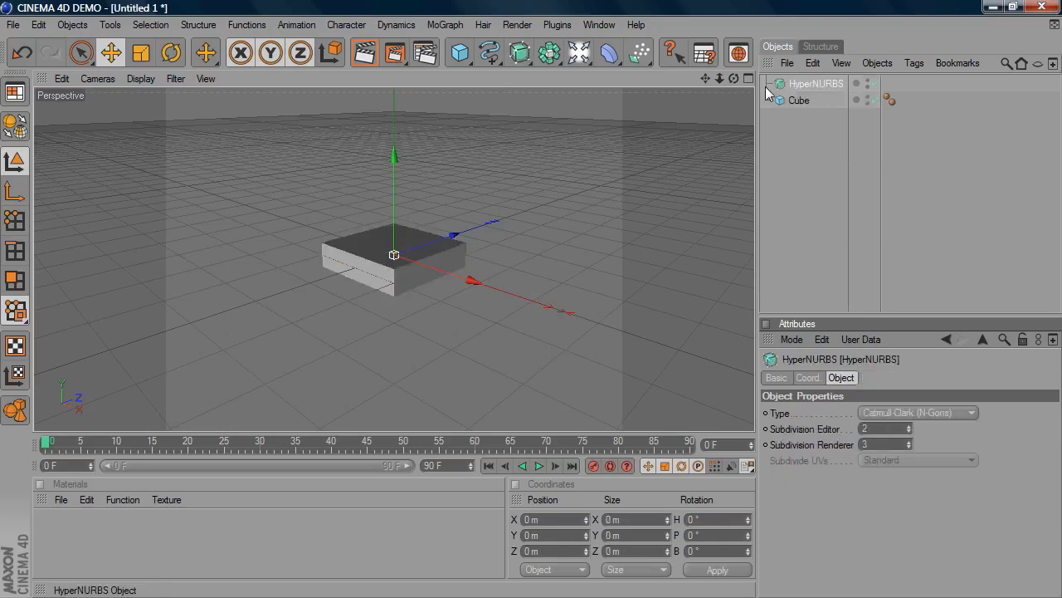
click(799, 102)
drag(798, 101, 801, 83)
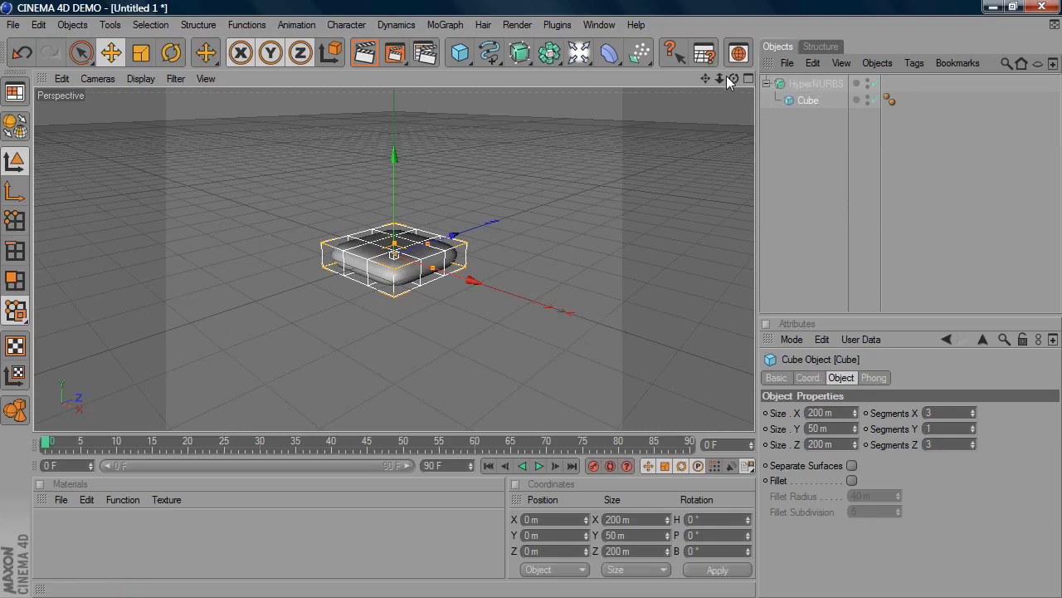
Step: Switch to polygon mode and convert the cube into an editable polygon object
drag(721, 78, 772, 79)
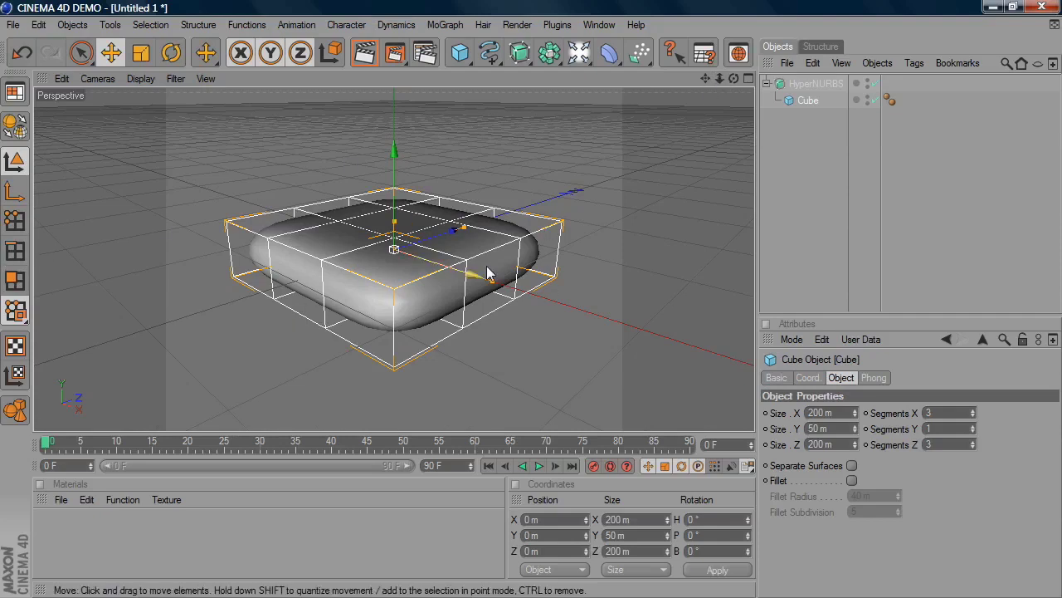
click(15, 282)
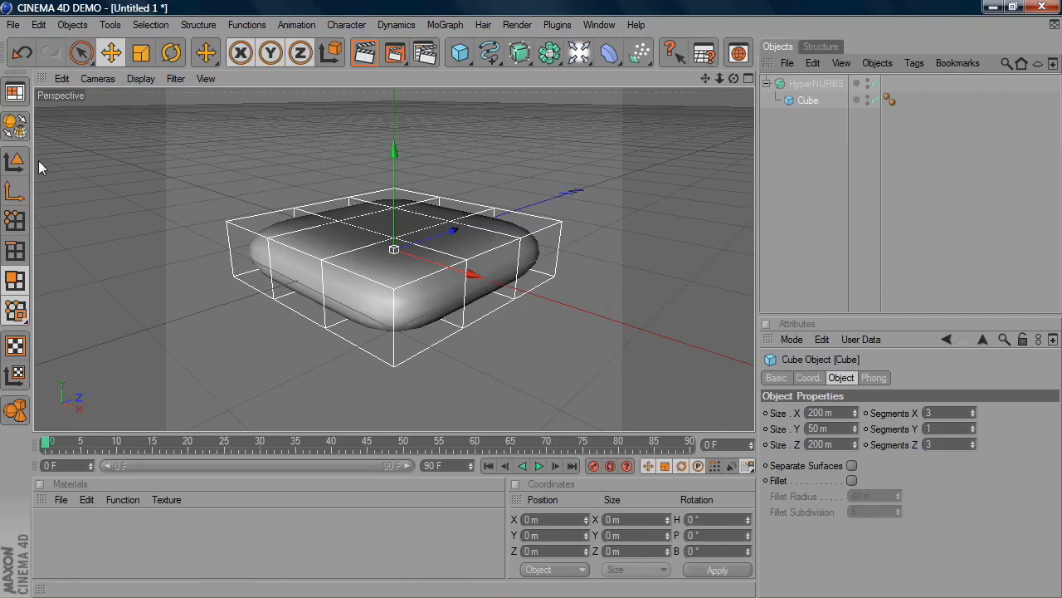
click(17, 125)
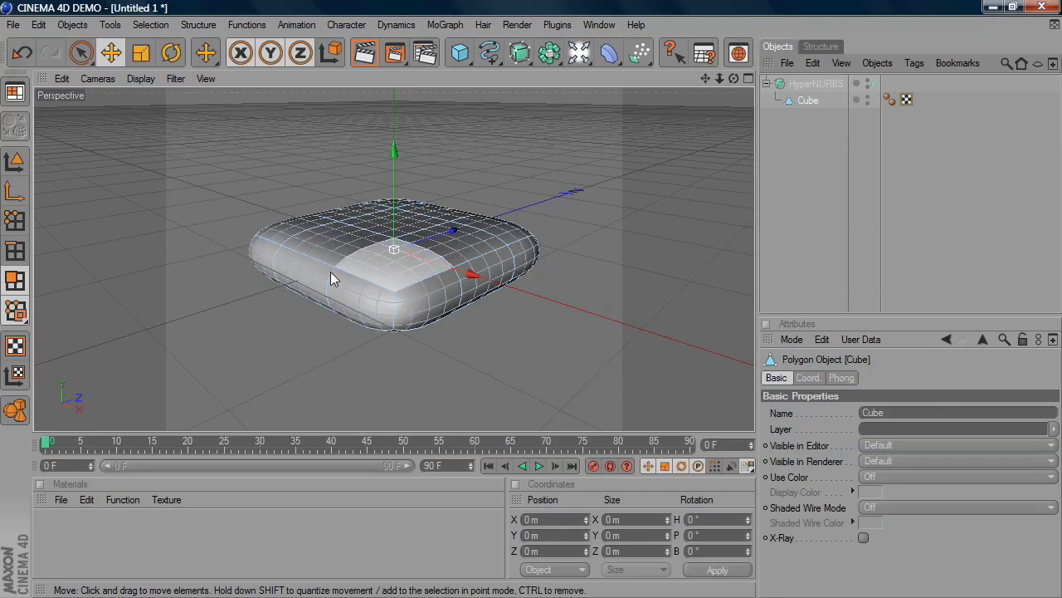
Step: Turn off Isoline Editing in the perspective viewport's display configuration
click(63, 78)
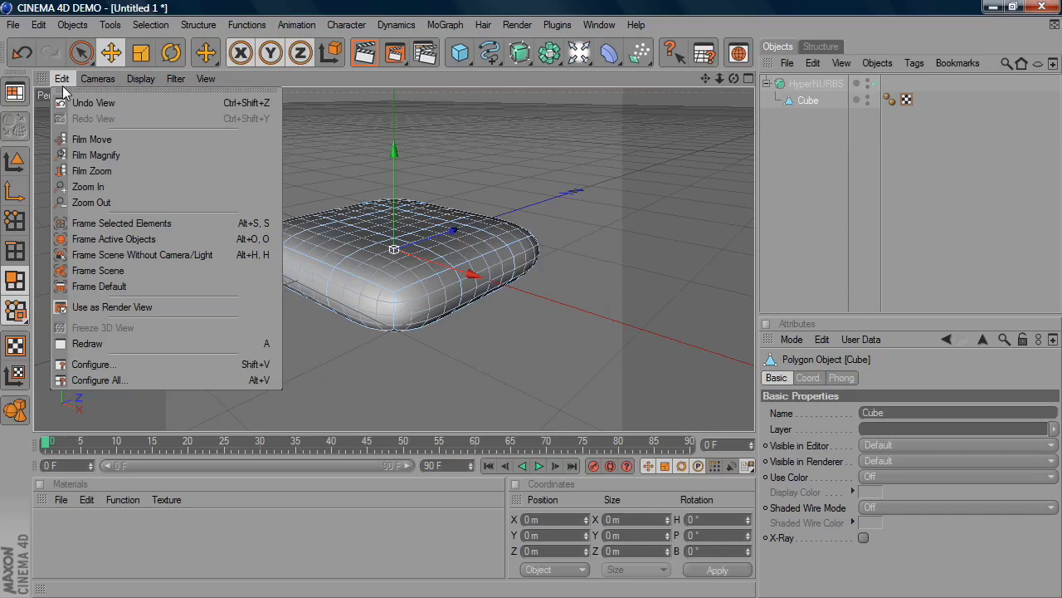
click(177, 364)
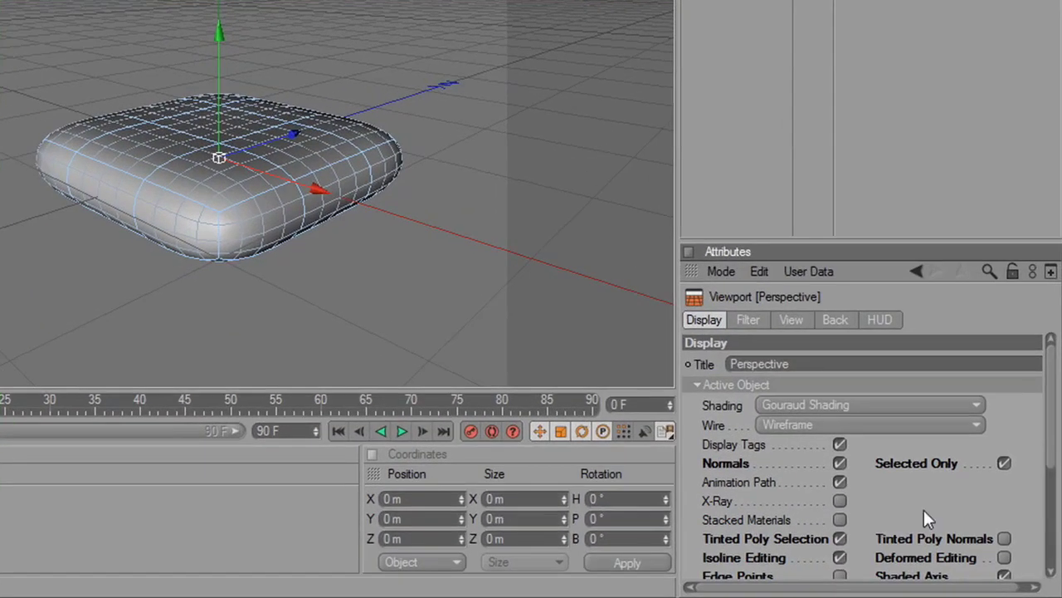
drag(1050, 421, 1054, 480)
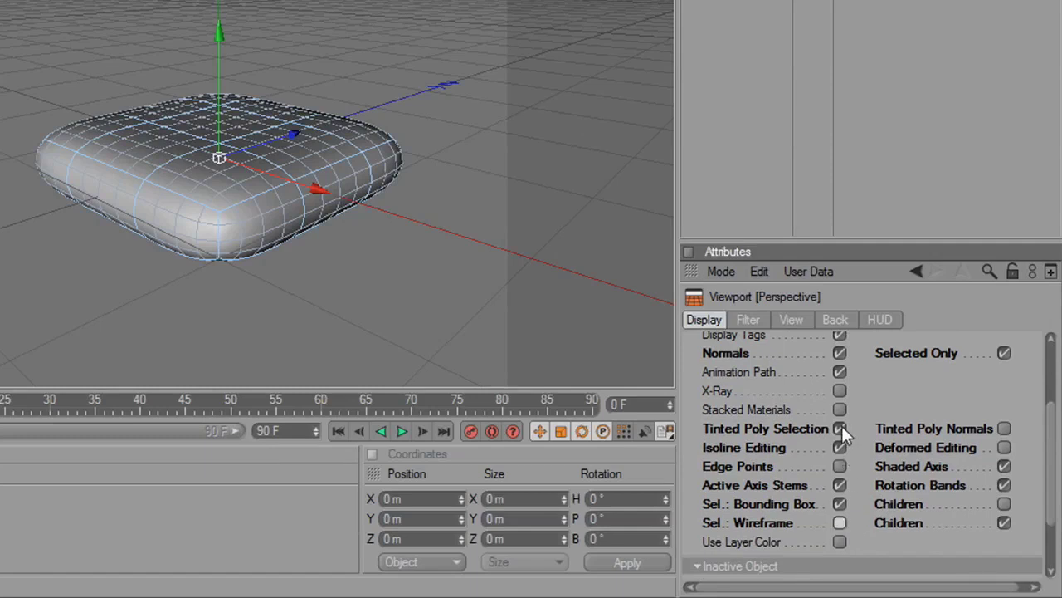
click(841, 448)
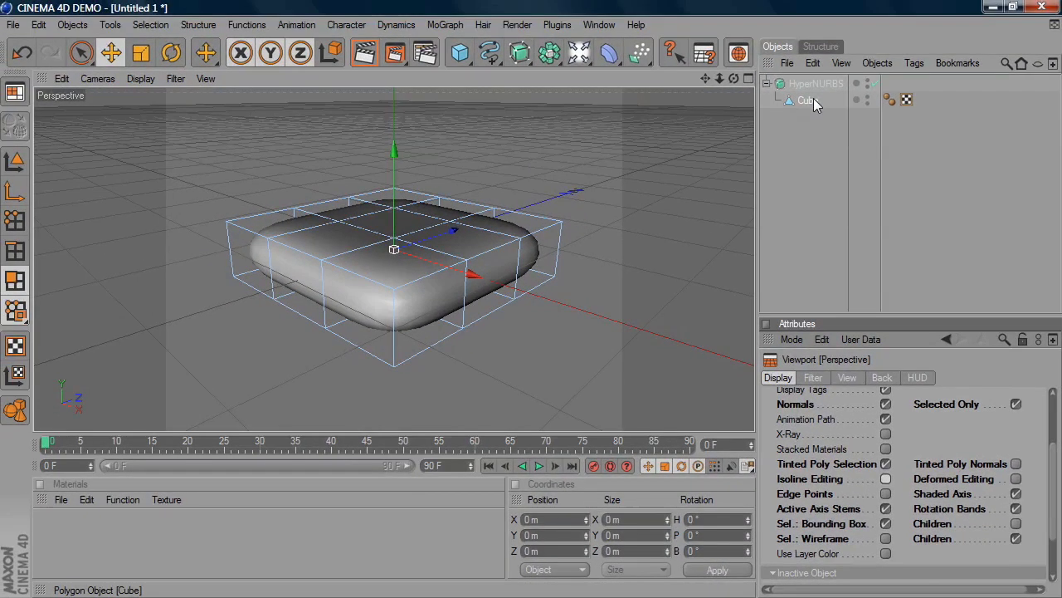
Step: Select the middle polygon on the cube's negative Z side and extrude it outward by about 6.5 m
click(811, 100)
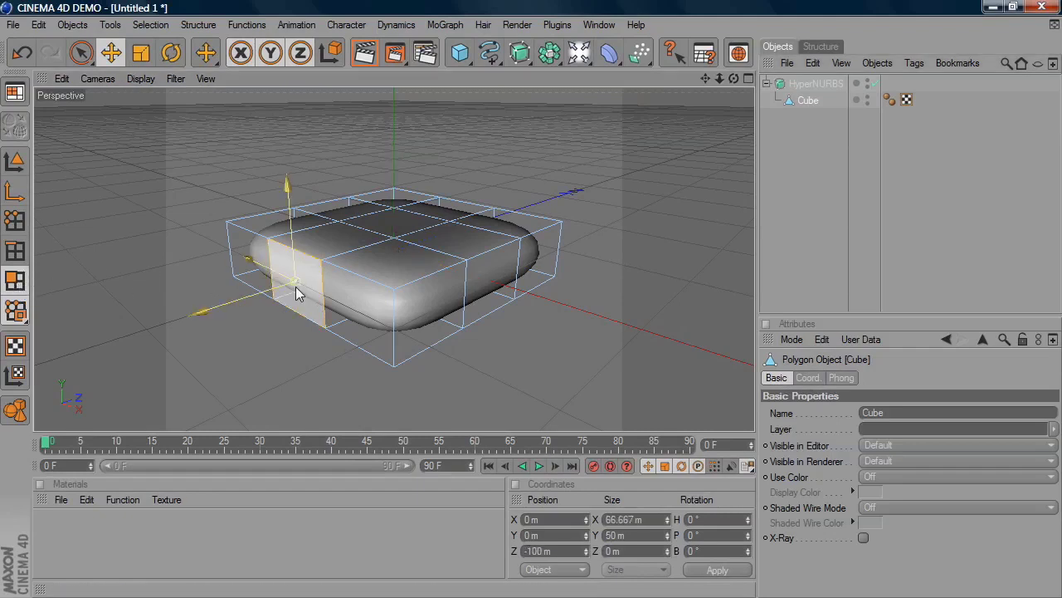
click(295, 288)
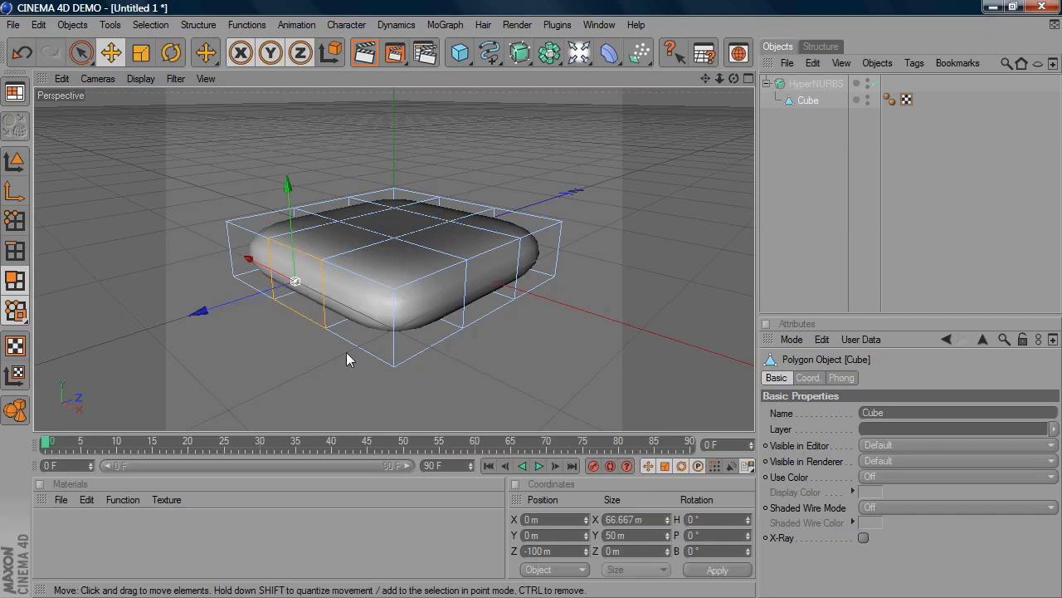
right_click(298, 363)
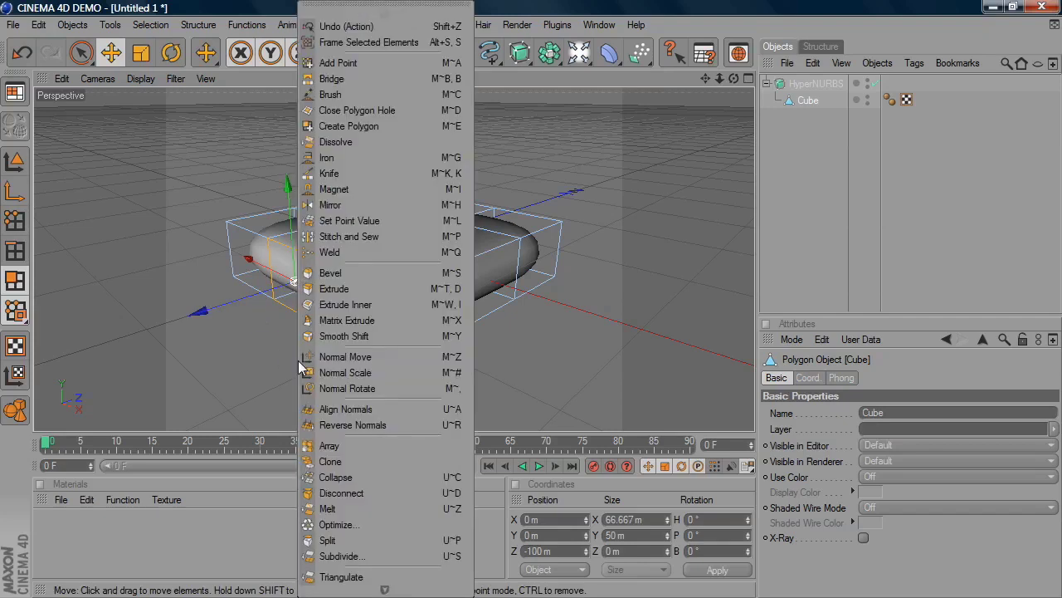
click(353, 292)
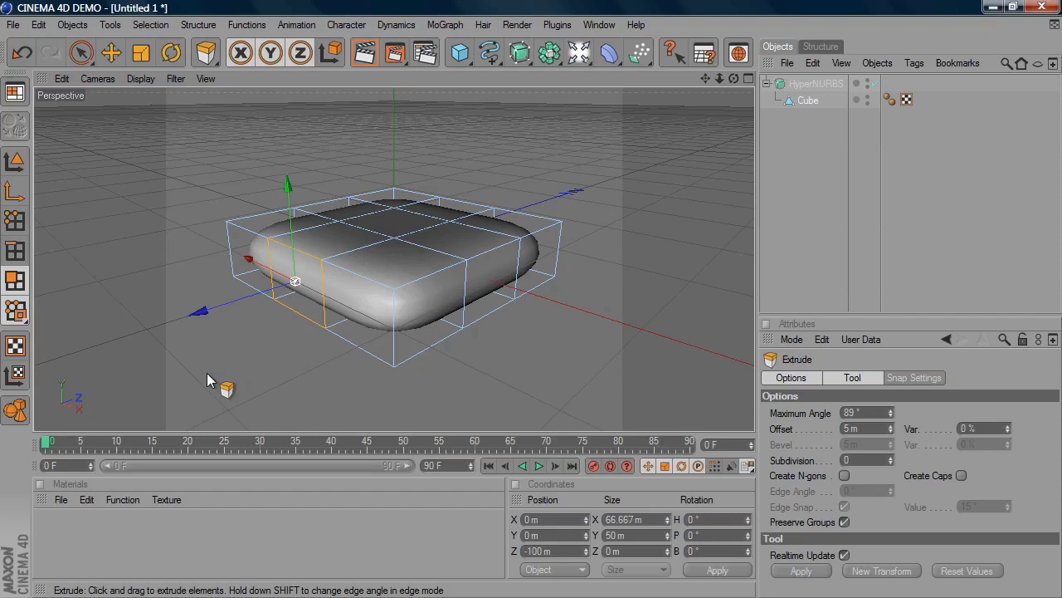
drag(208, 376, 615, 375)
mouse_move(156, 326)
mouse_down()
mouse_move(116, 339)
mouse_move(164, 323)
mouse_up()
drag(597, 375, 402, 376)
drag(258, 293, 283, 284)
drag(369, 375, 367, 375)
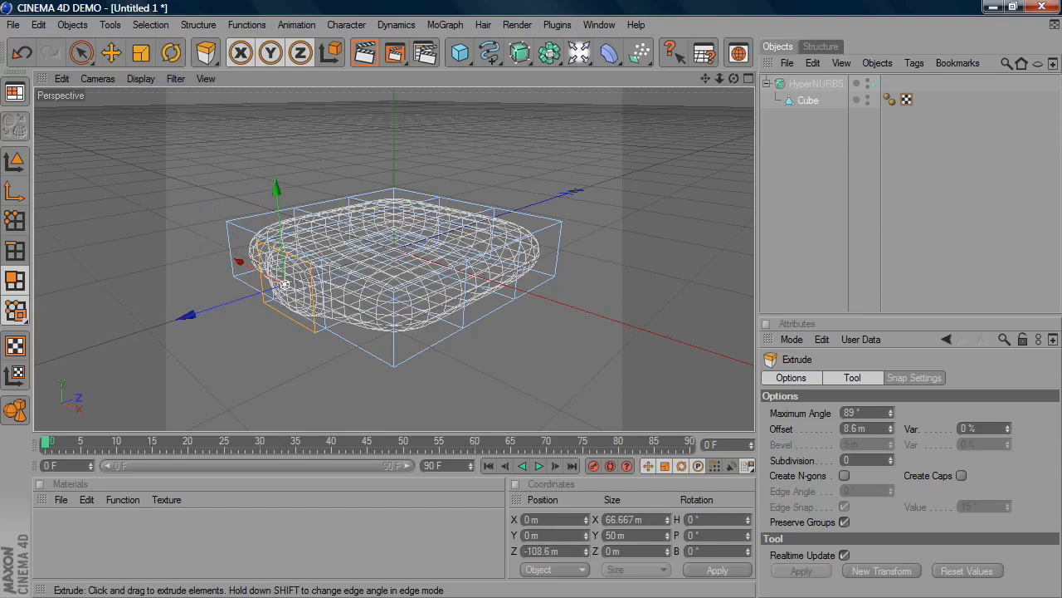
drag(284, 284, 287, 284)
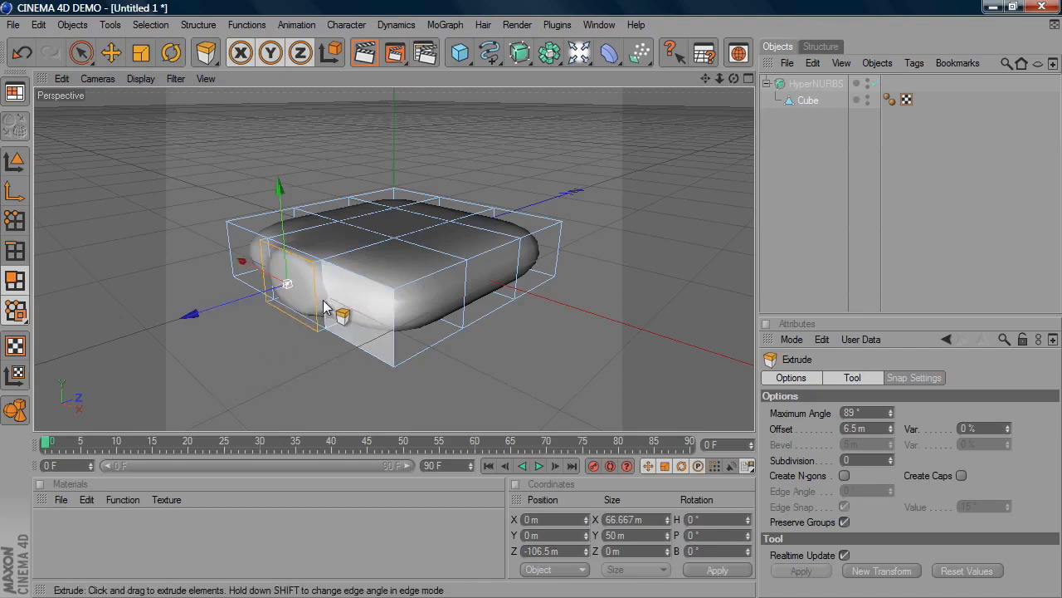
Step: Extrude the same face outward again by about 57 m, and undo the extra extrusion made after it
drag(227, 379, 257, 380)
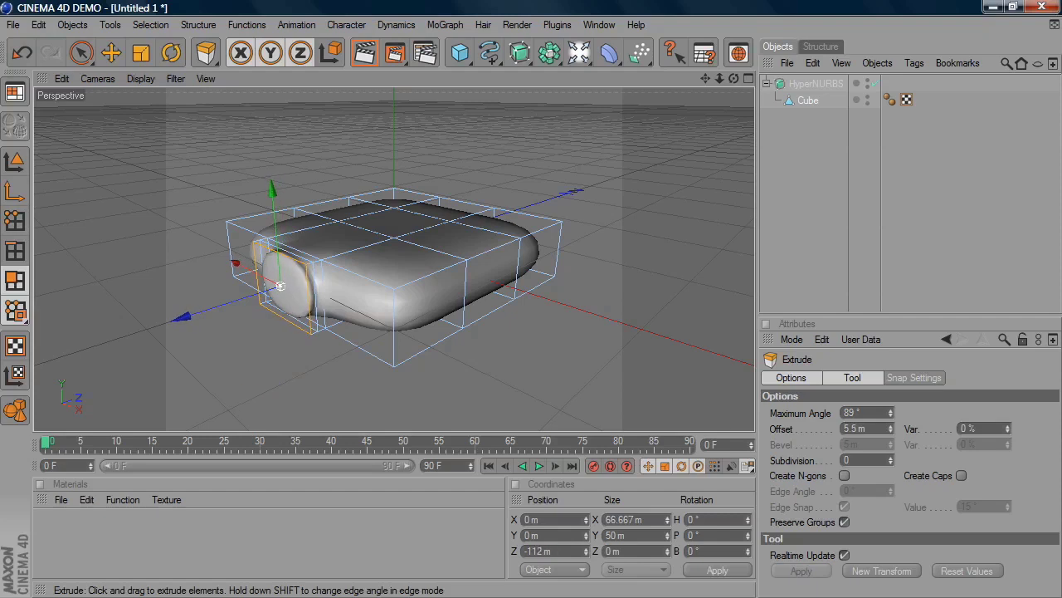
drag(259, 379, 322, 386)
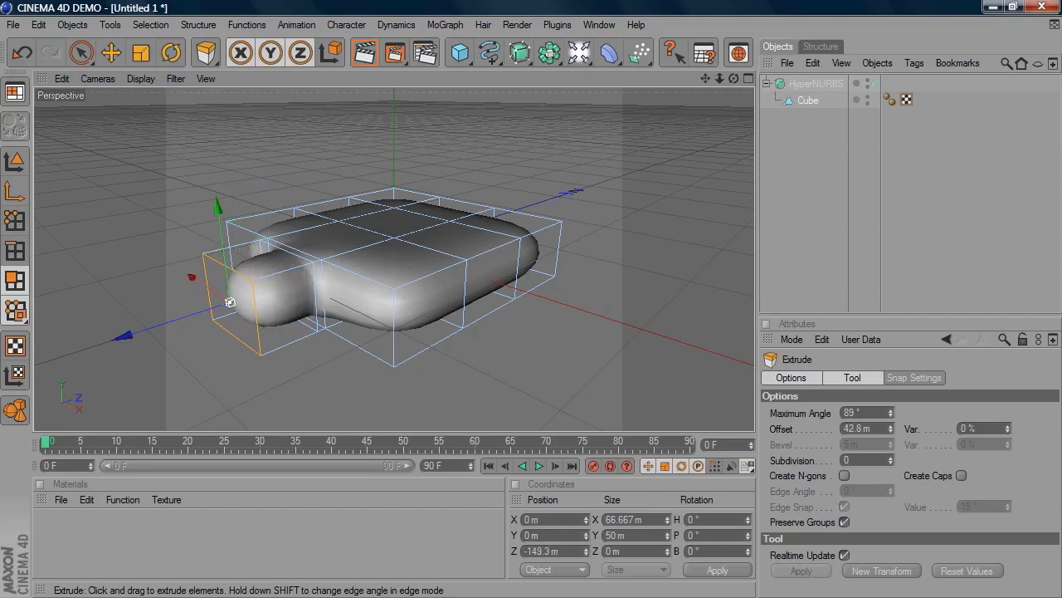
drag(230, 302, 207, 309)
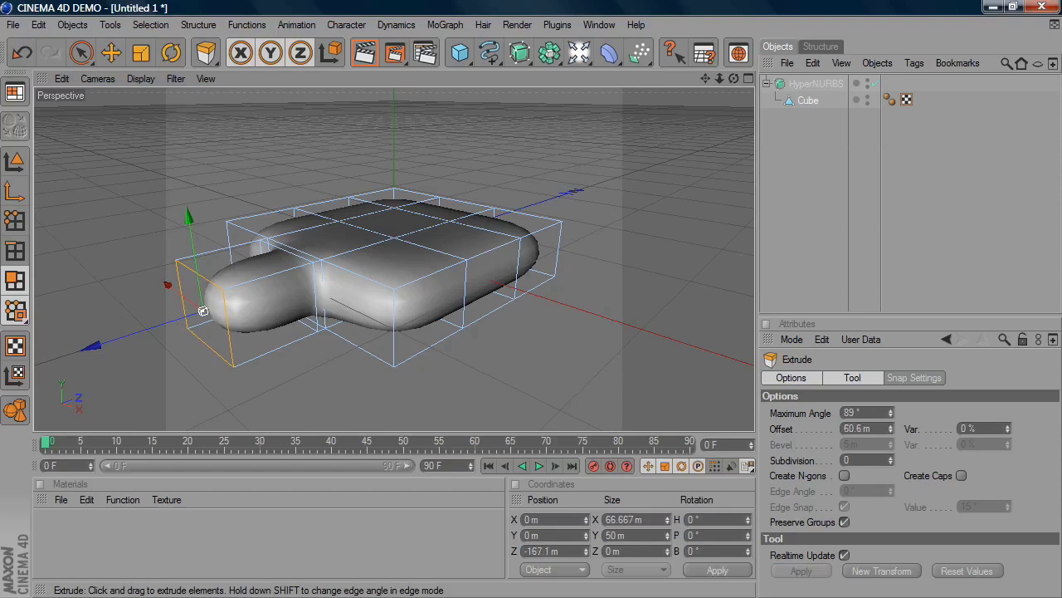
drag(237, 380, 212, 381)
drag(168, 322, 121, 337)
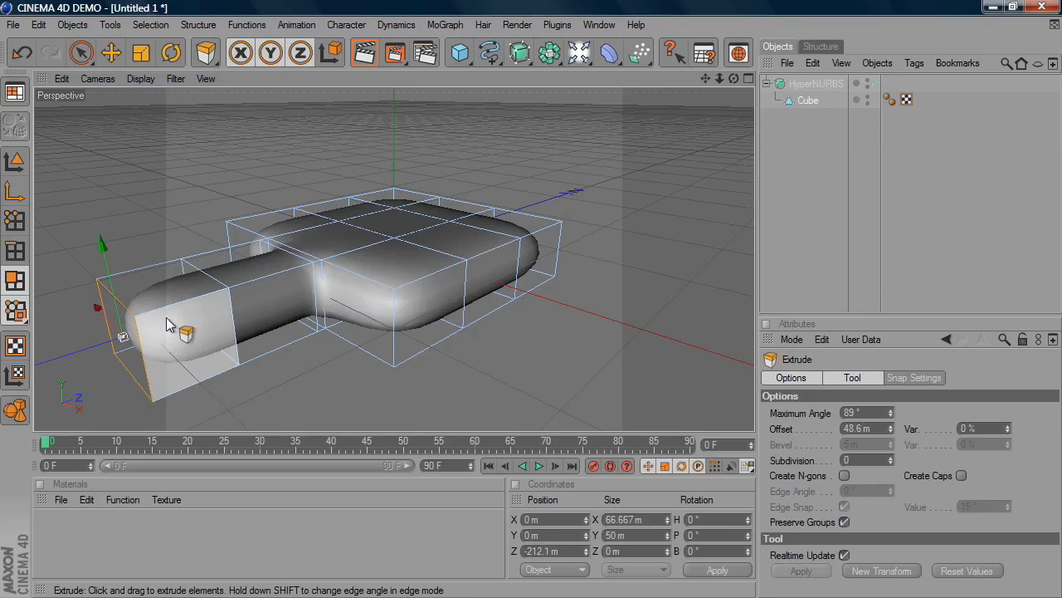
click(23, 55)
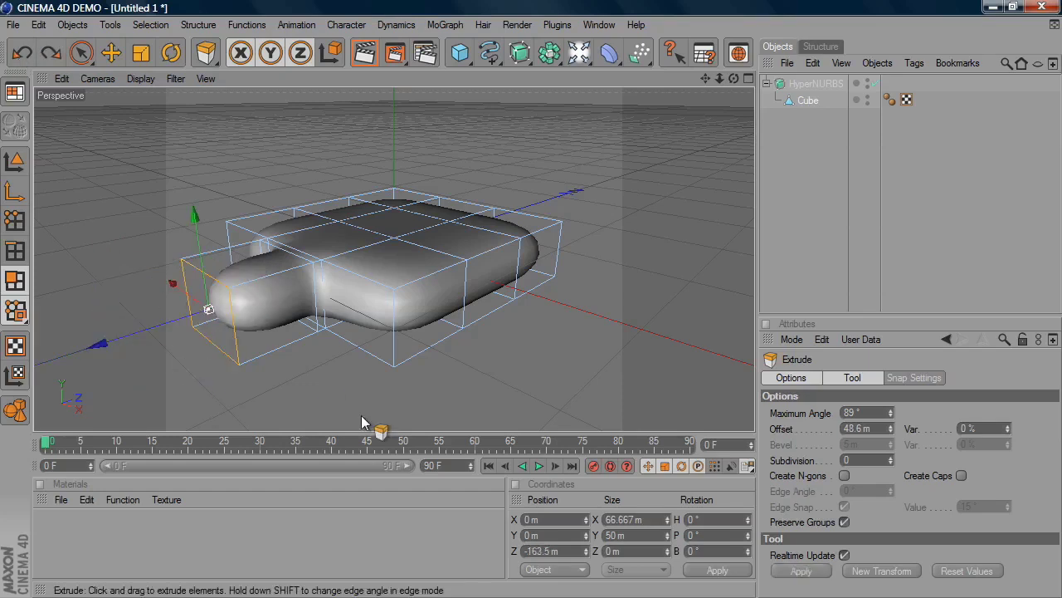
Step: Scale the extrusion's end face up to about 78 by 58.5 m and extrude it outward by about 40 m
click(141, 54)
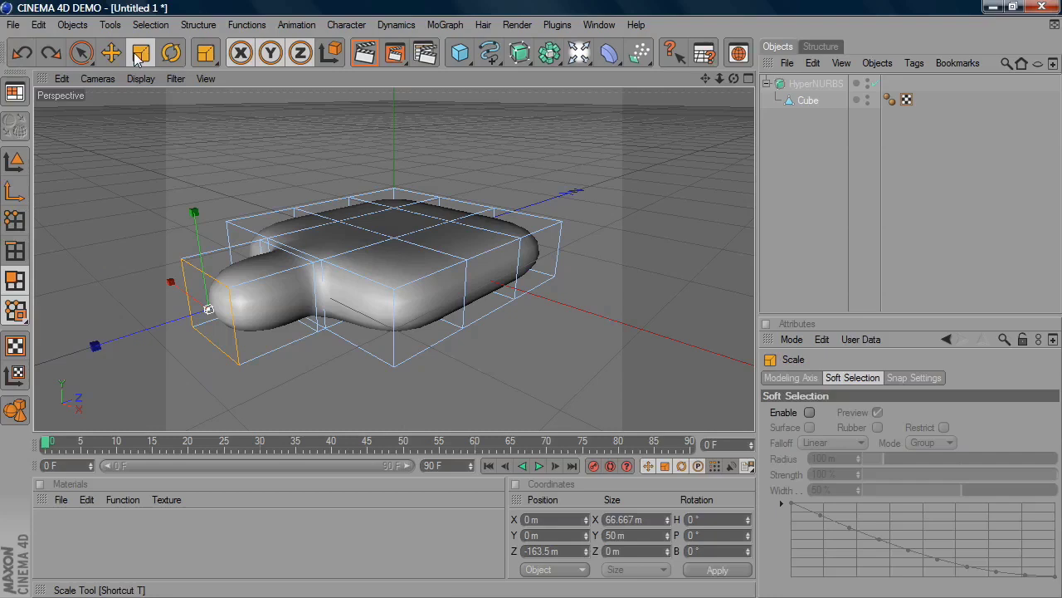
drag(208, 310, 209, 309)
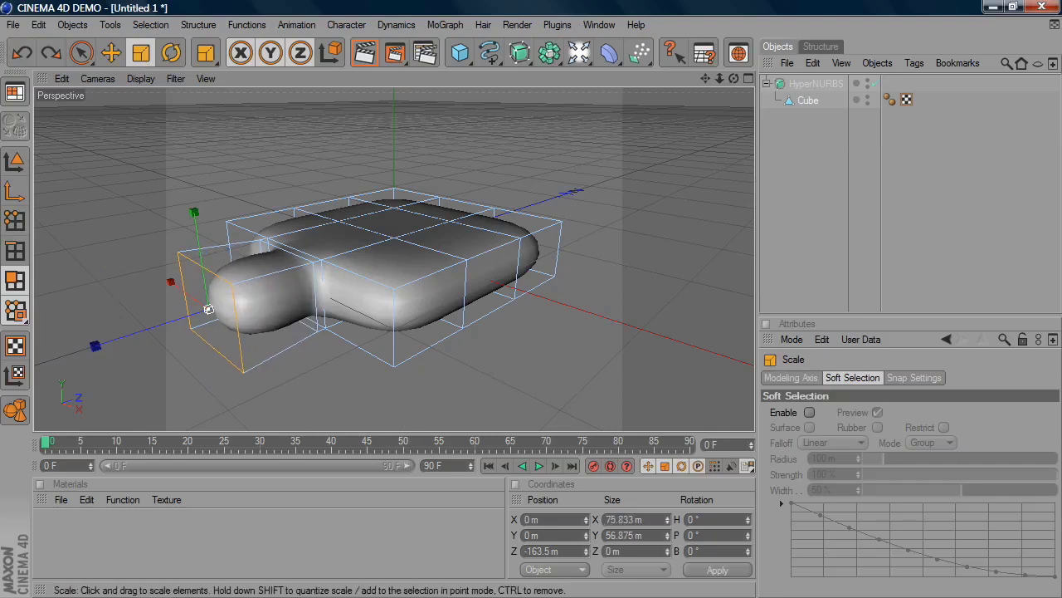
right_click(306, 362)
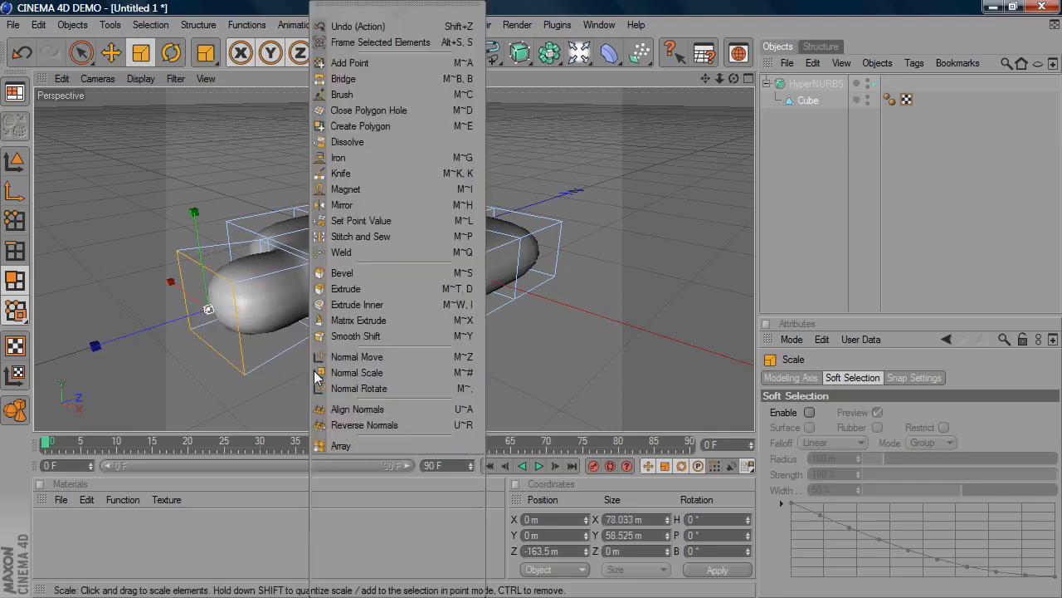
click(345, 288)
drag(348, 302, 138, 331)
Step: Scale the new end face down to about 67 by 50.3 m to taper the tip
click(141, 52)
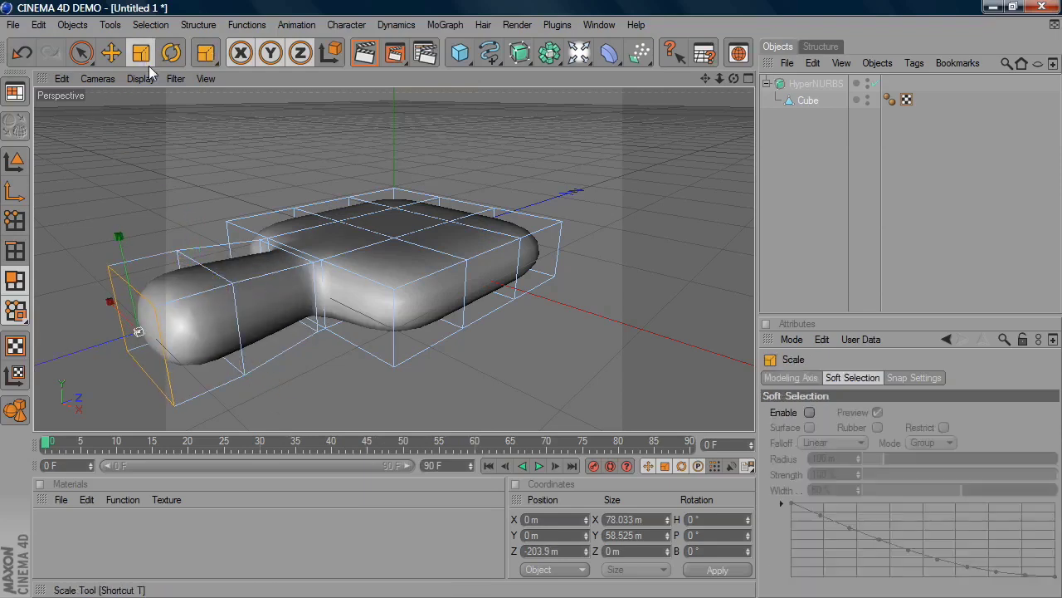
drag(321, 357, 307, 357)
drag(137, 332, 138, 331)
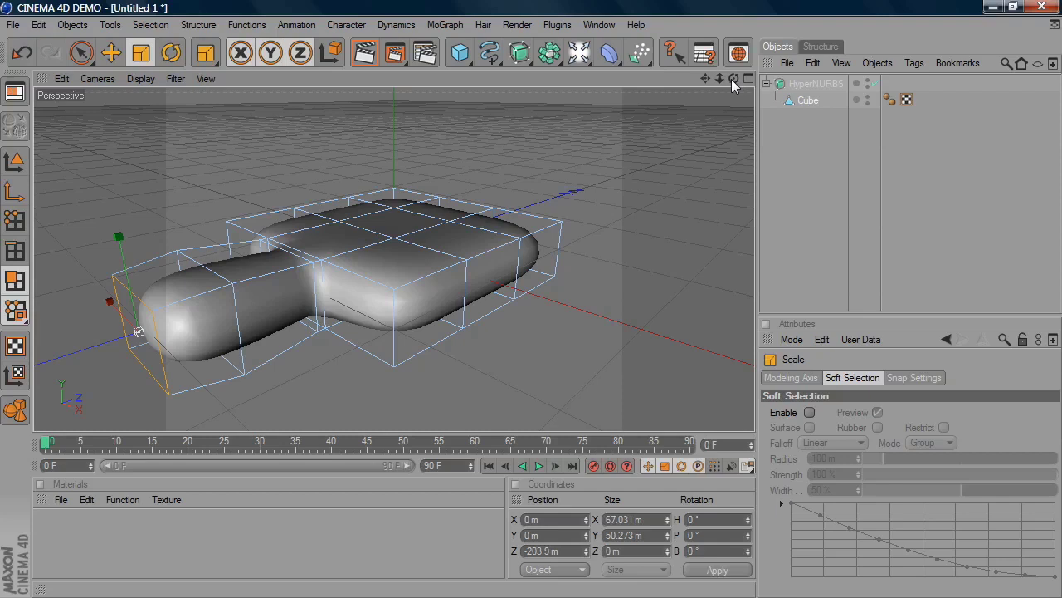
Step: Move the tip's end face outward along the negative Z axis to about -229.5 m
drag(731, 78, 704, 73)
alt+drag(246, 301, 245, 300)
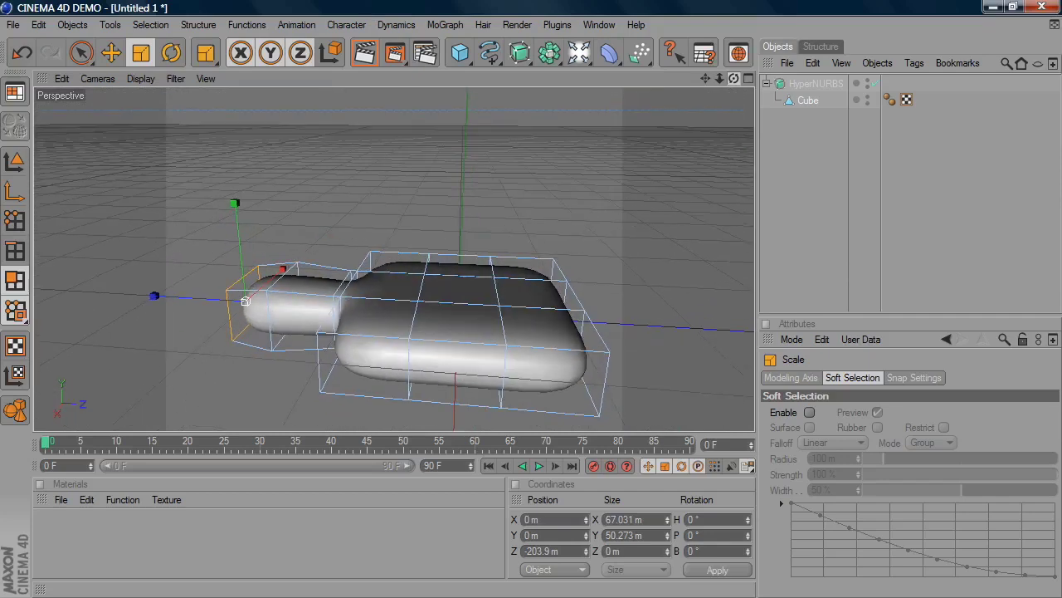
drag(706, 78, 677, 63)
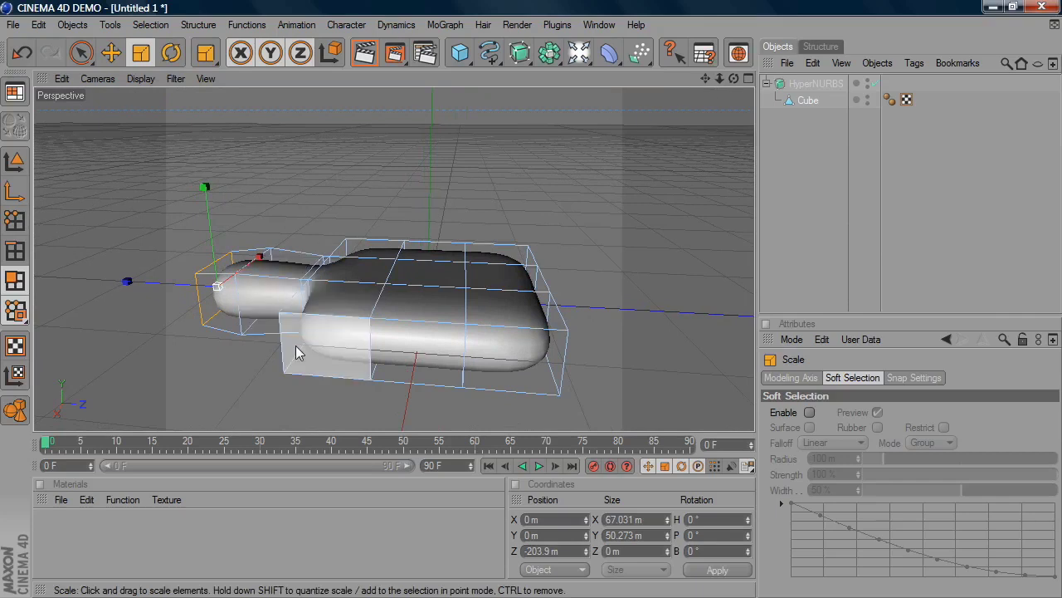
drag(720, 79, 719, 87)
click(112, 55)
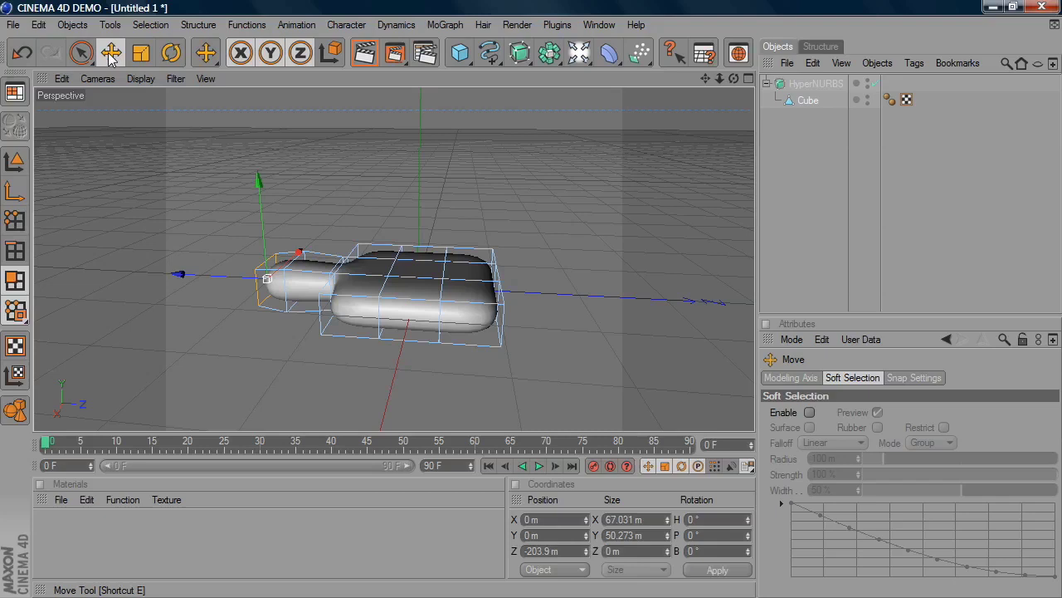
drag(183, 279, 166, 274)
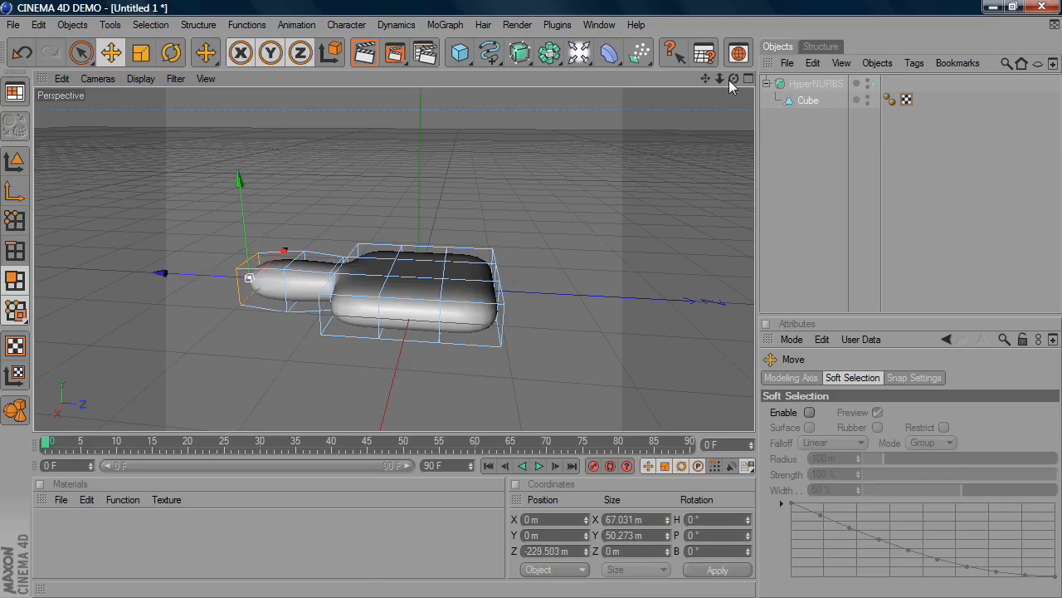
Step: Select the three polygons on the cube's positive X side and inner-extrude them separately by about 3.9 m, with Preserve Groups off
drag(734, 78, 737, 56)
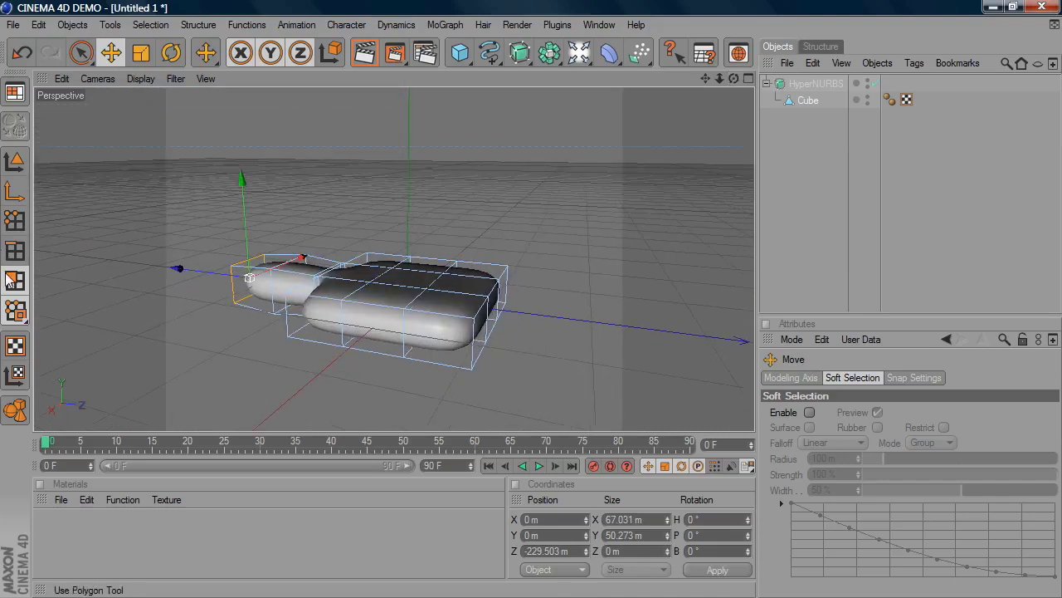
click(15, 280)
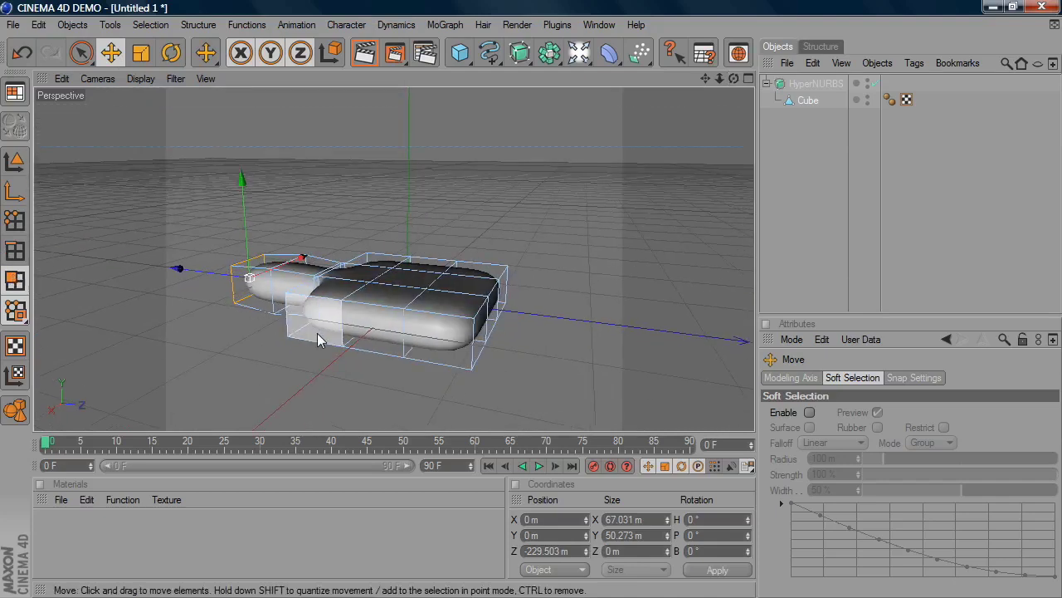
click(82, 52)
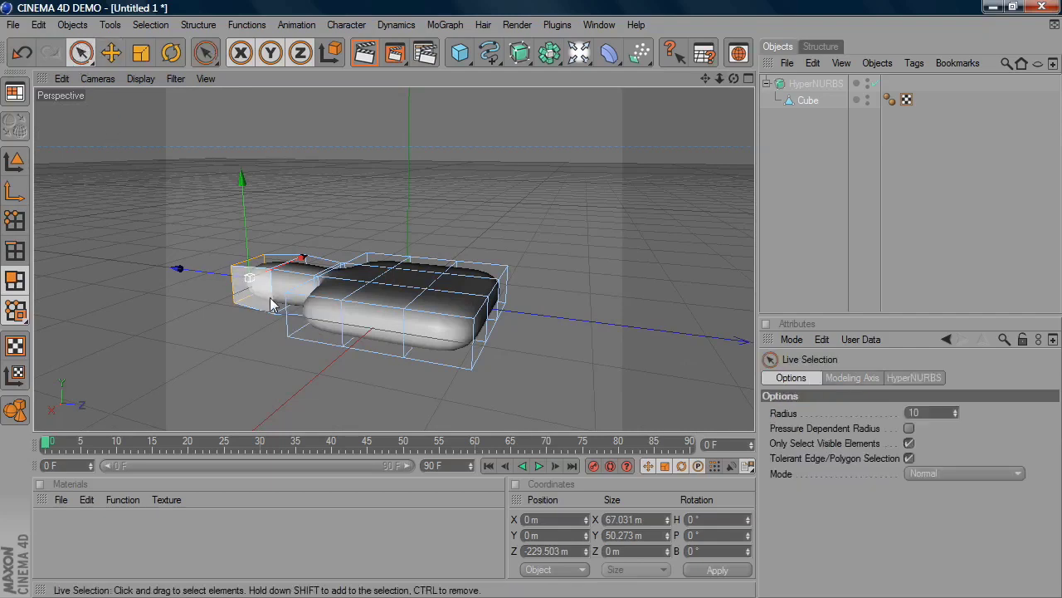
drag(442, 342, 440, 341)
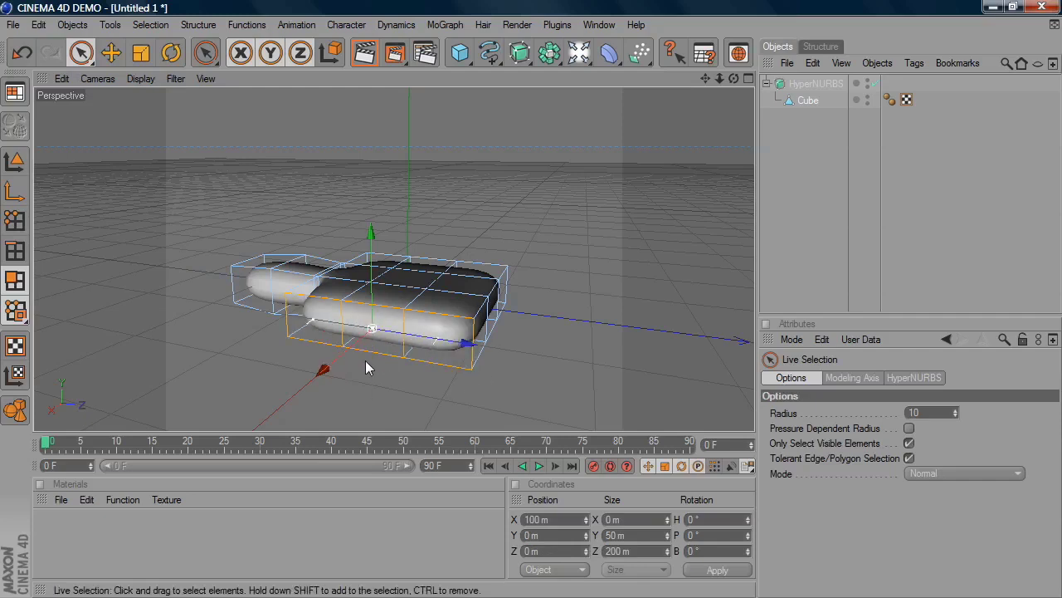
right_click(397, 396)
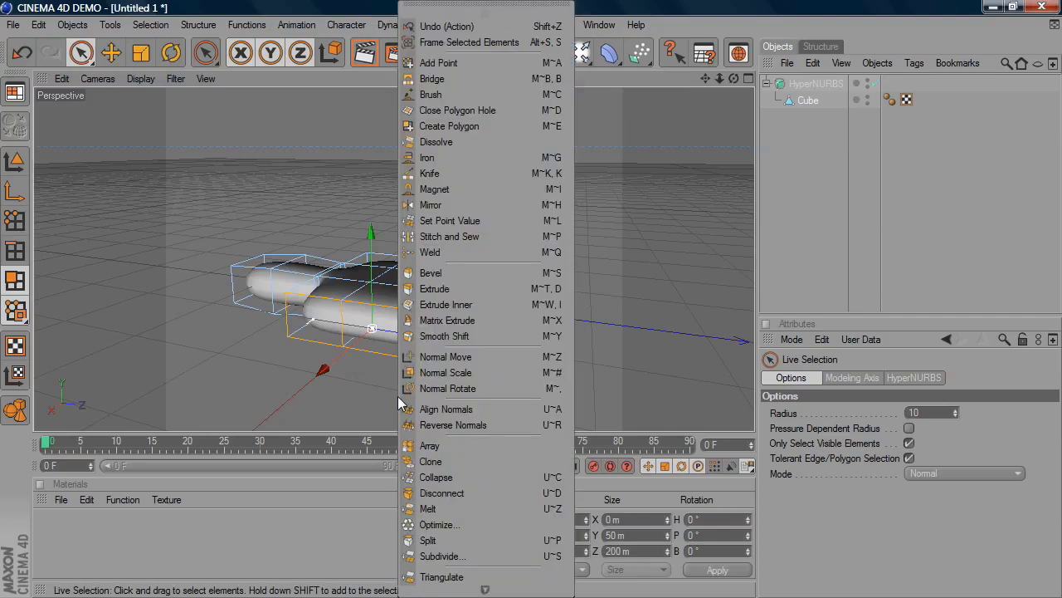
click(447, 307)
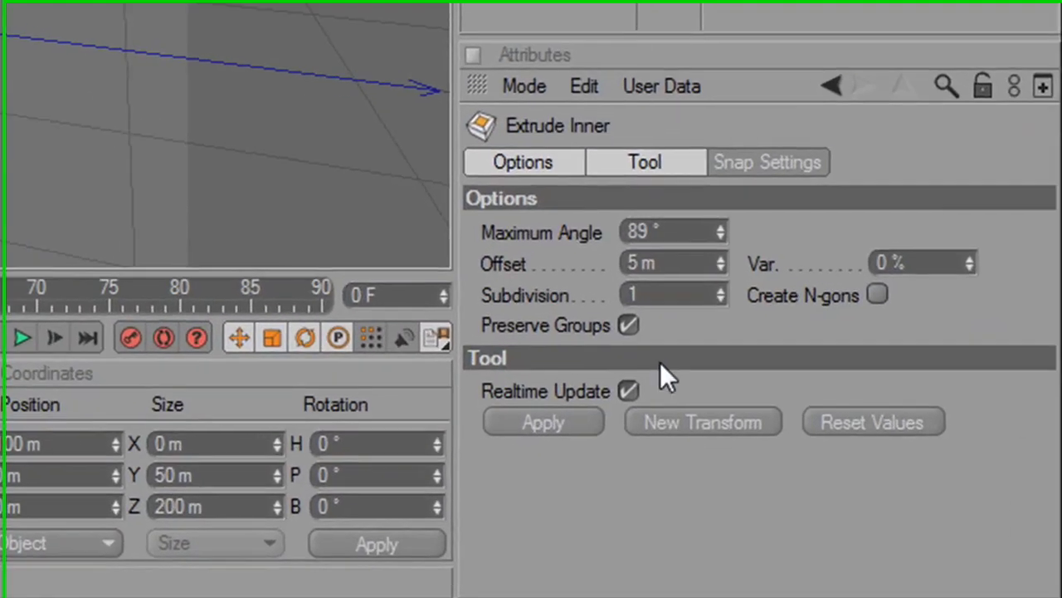
click(627, 322)
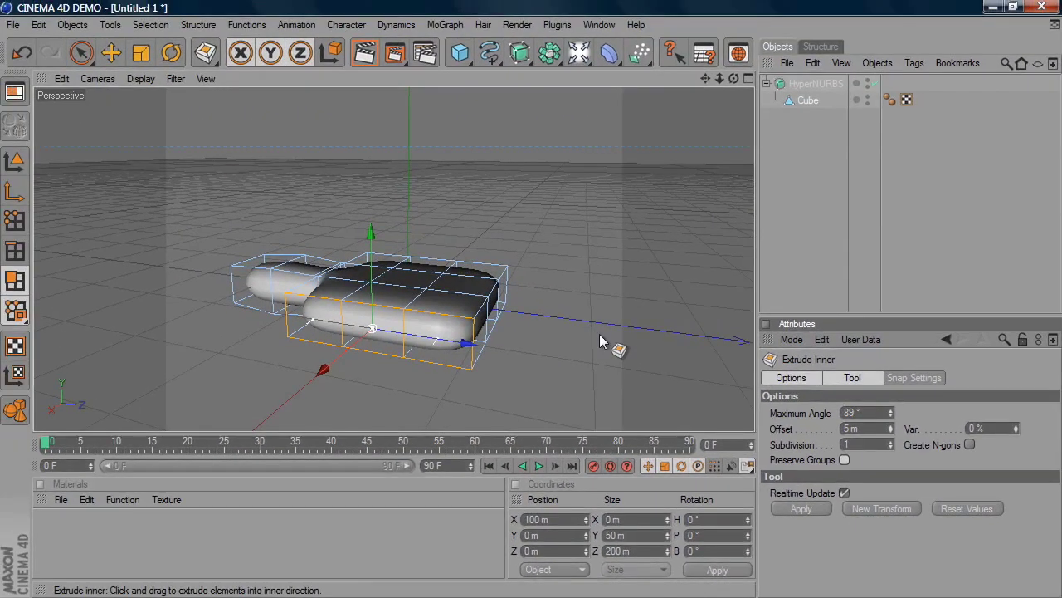
drag(339, 185, 326, 185)
drag(590, 334, 588, 334)
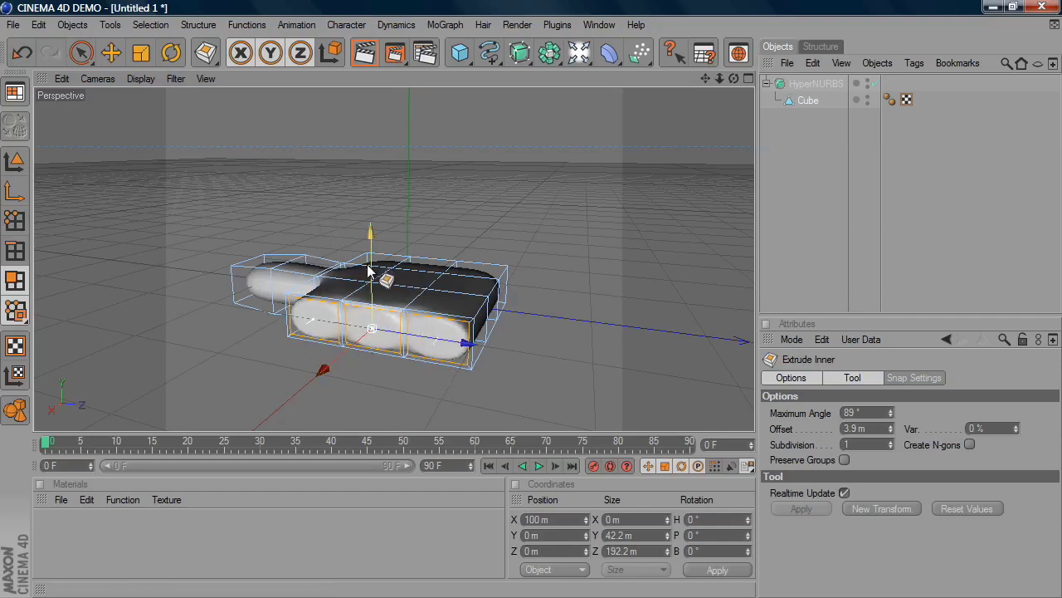
Step: Extrude the three inset faces outward by about 78.7 m to form separate fingers
right_click(380, 381)
click(406, 287)
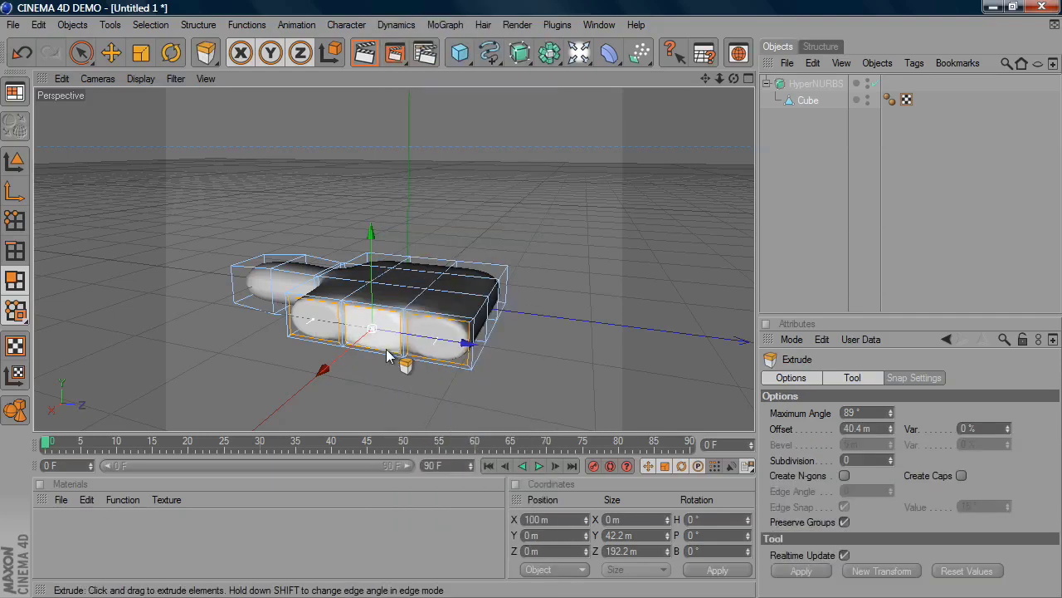
drag(396, 379, 465, 355)
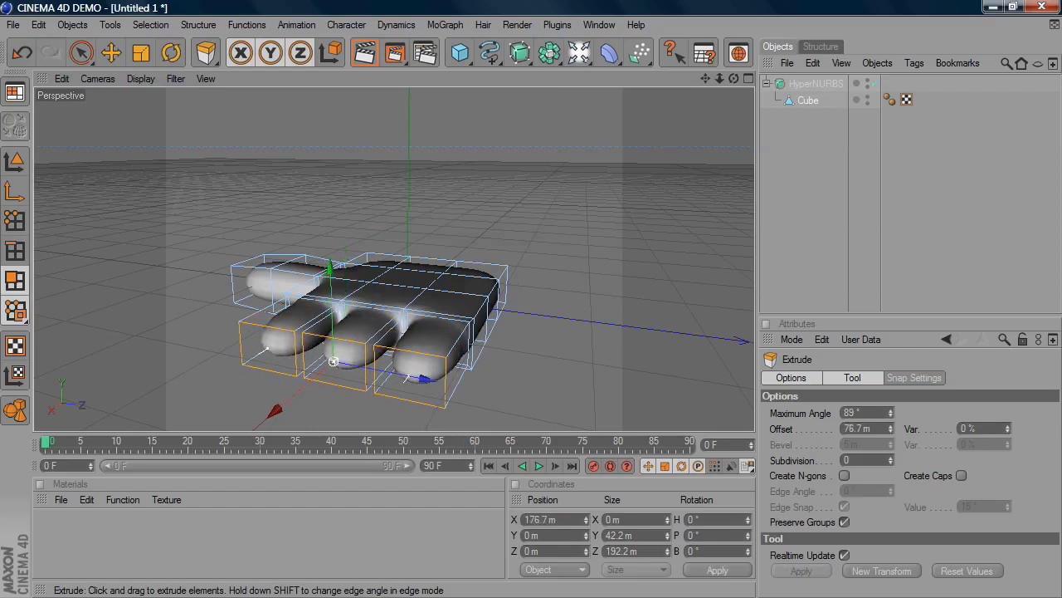
drag(333, 362, 332, 363)
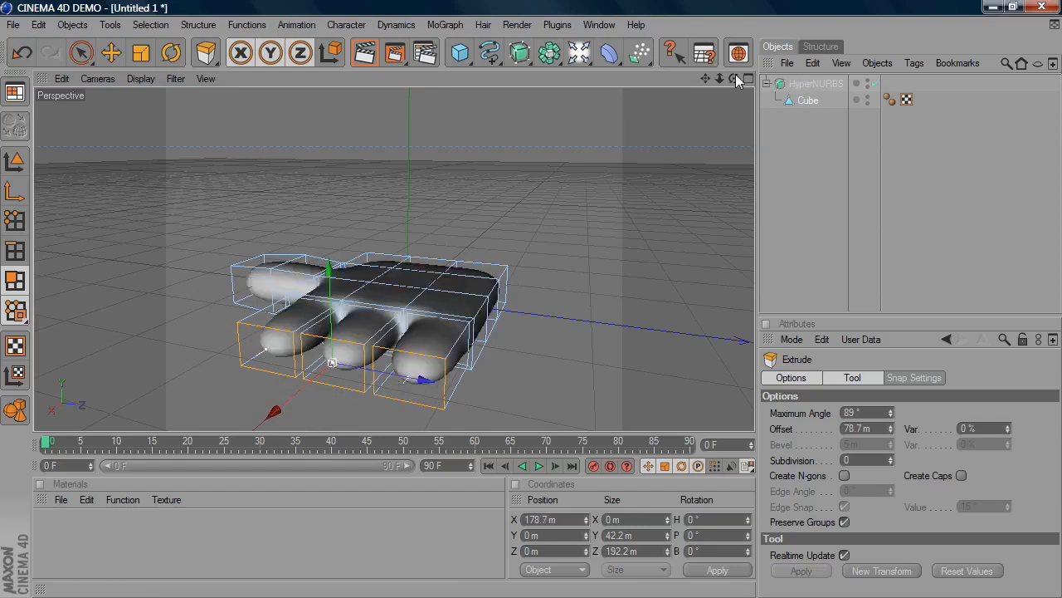
Step: Scale the three finger end faces up to about 44 by 200.2 m overall and rotate them to face slightly downward
mouse_move(734, 79)
mouse_down()
mouse_move(648, 60)
mouse_move(736, 78)
mouse_up()
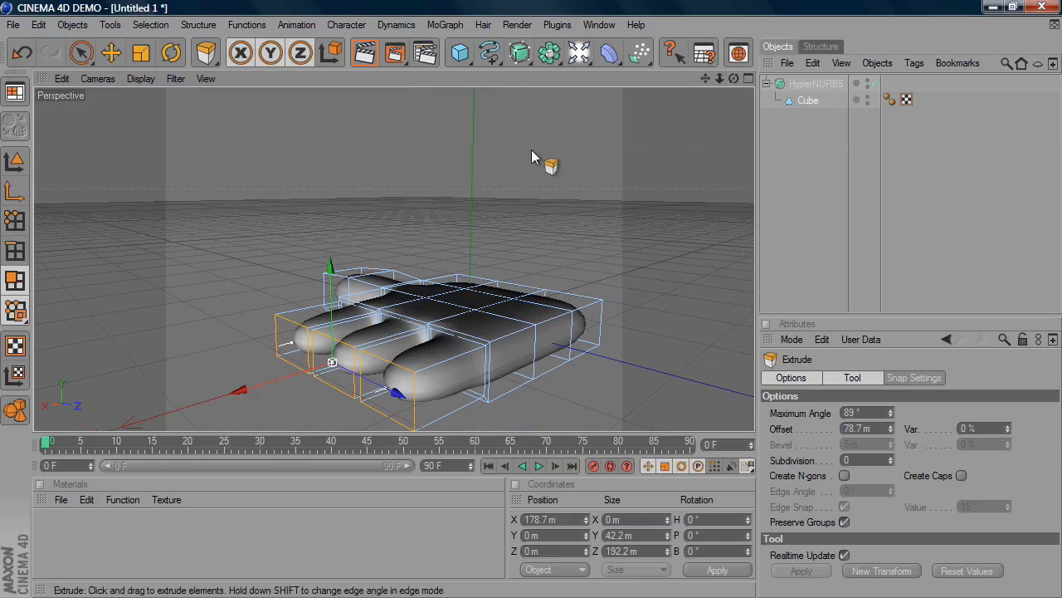
drag(735, 79, 789, 80)
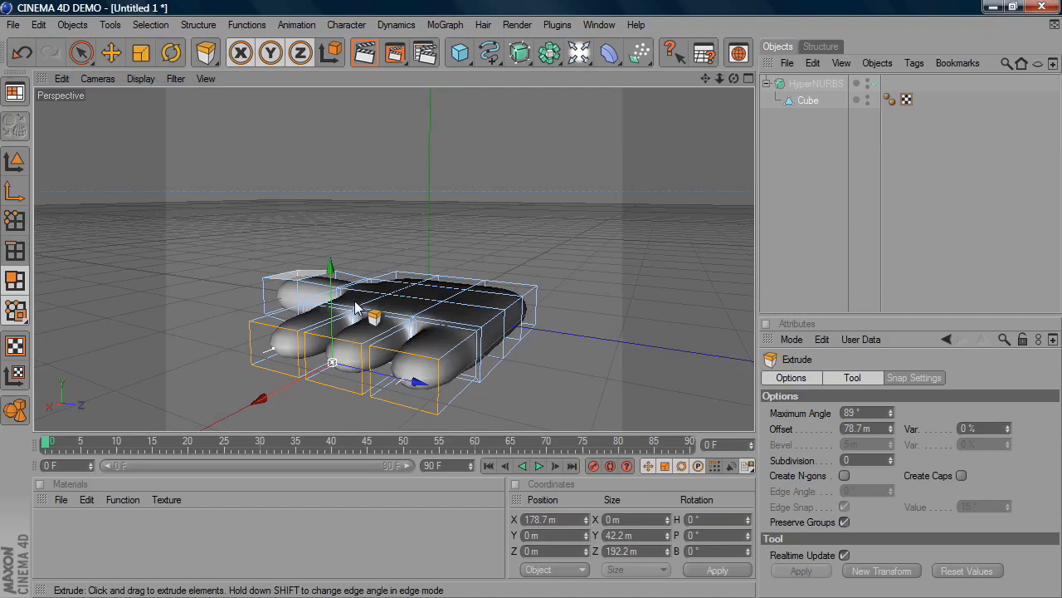
click(139, 58)
drag(172, 165, 189, 165)
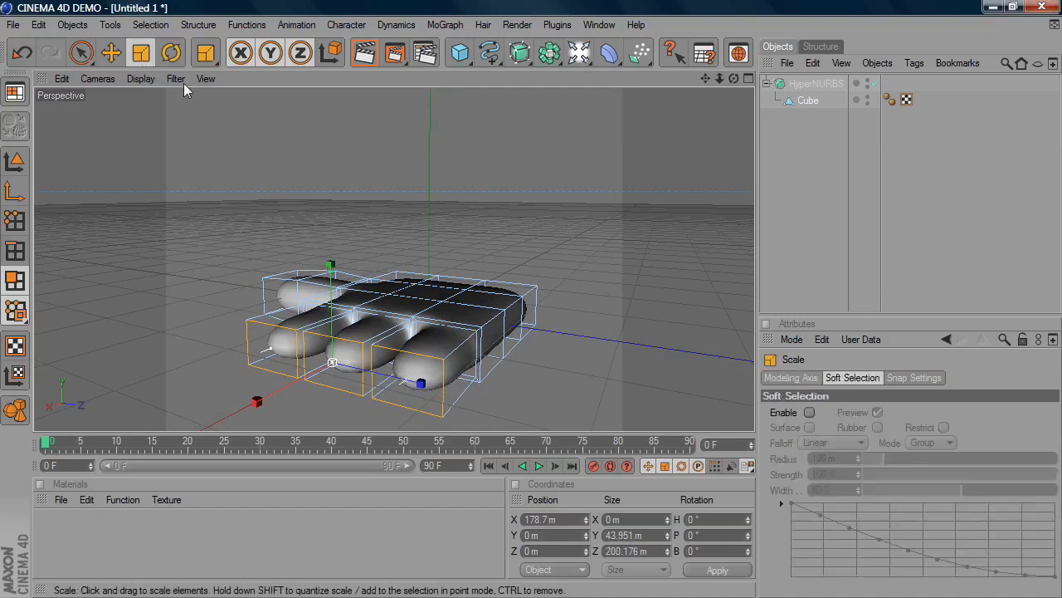
click(171, 52)
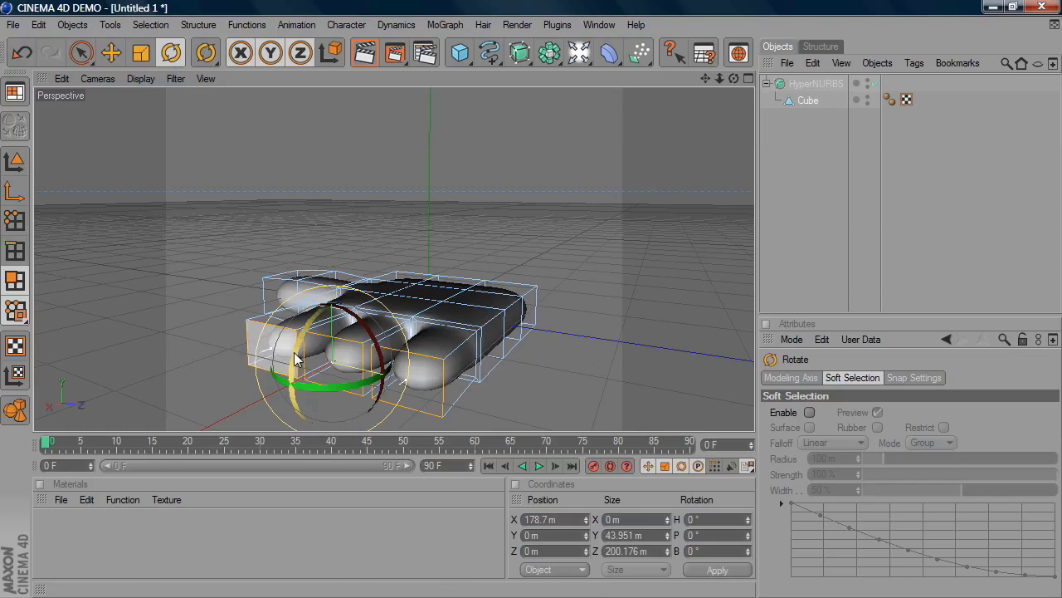
mouse_move(299, 359)
mouse_down()
mouse_move(303, 392)
mouse_move(304, 379)
mouse_up()
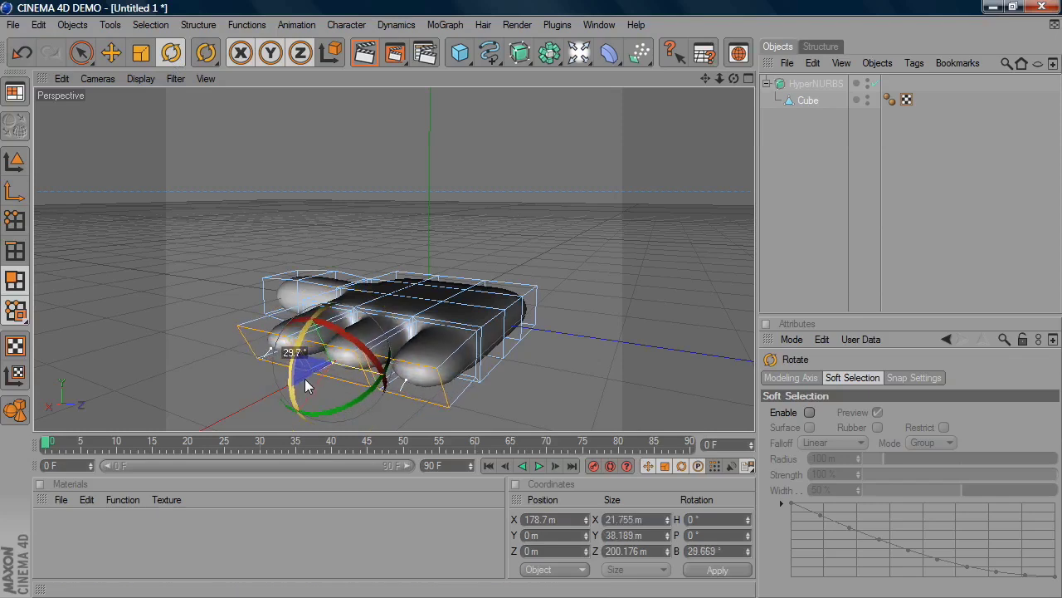
Step: Extrude the tilted finger ends by about 52.5 m and rotate the new end faces further downward
right_click(236, 365)
click(286, 289)
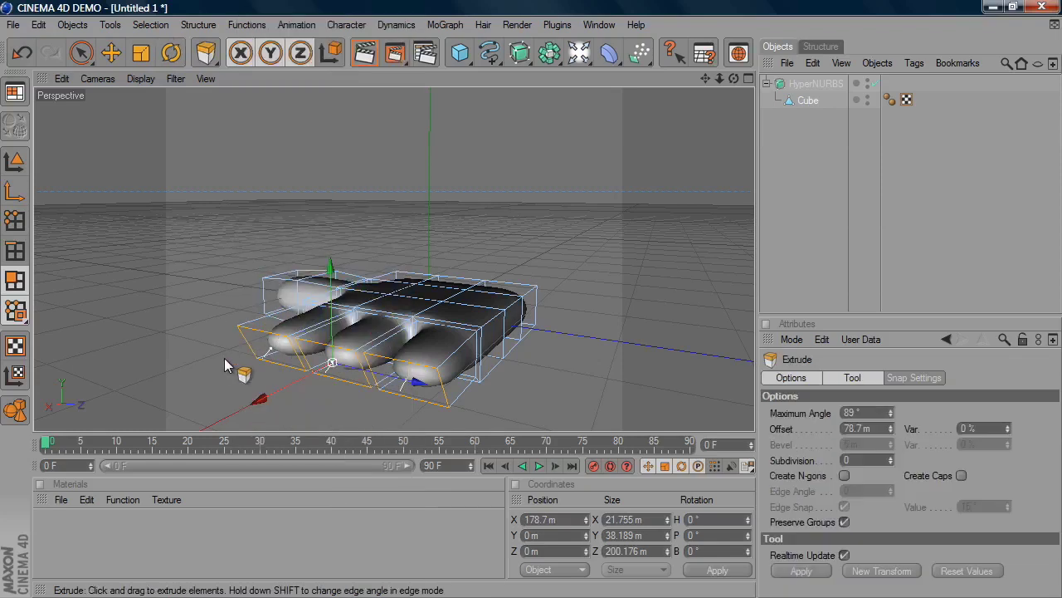
drag(225, 359, 227, 395)
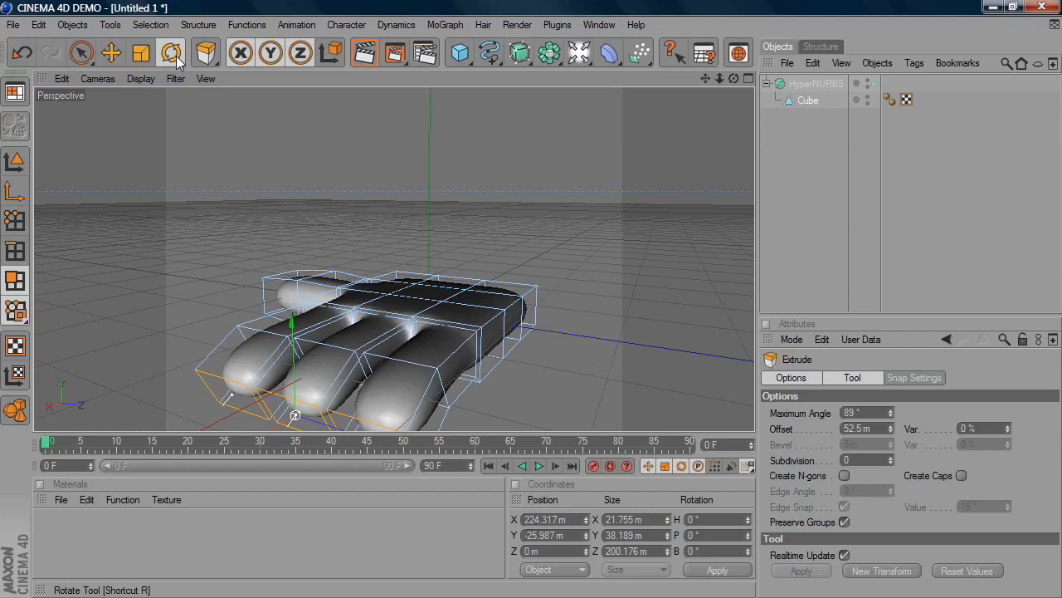
click(171, 52)
drag(242, 384, 261, 437)
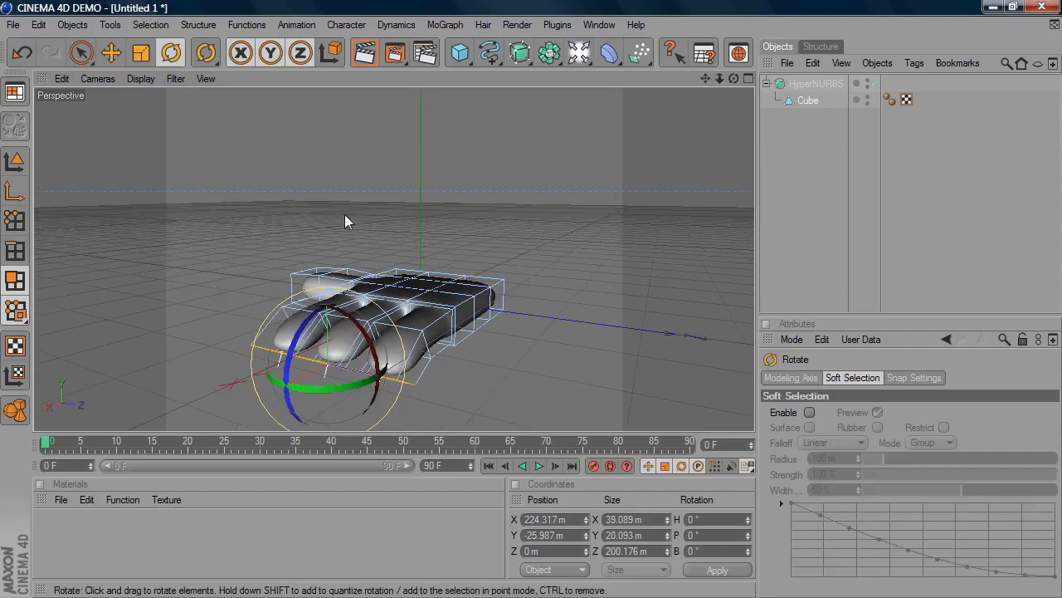
Step: Extrude the three finger end faces downward by about 57.9 m to add the last finger segments
right_click(569, 347)
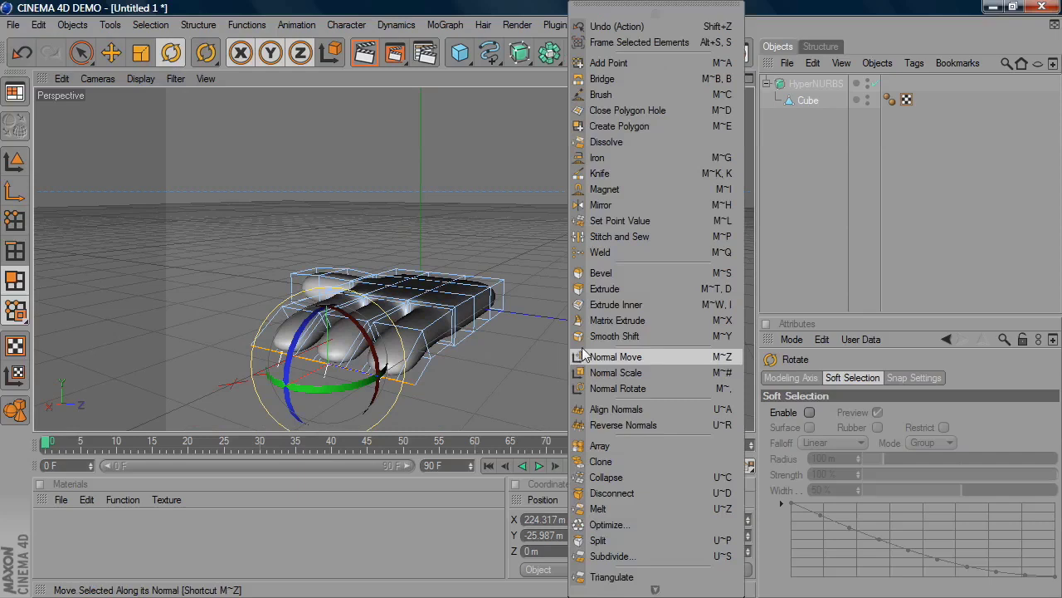
click(615, 289)
drag(610, 292, 655, 292)
drag(321, 387, 314, 418)
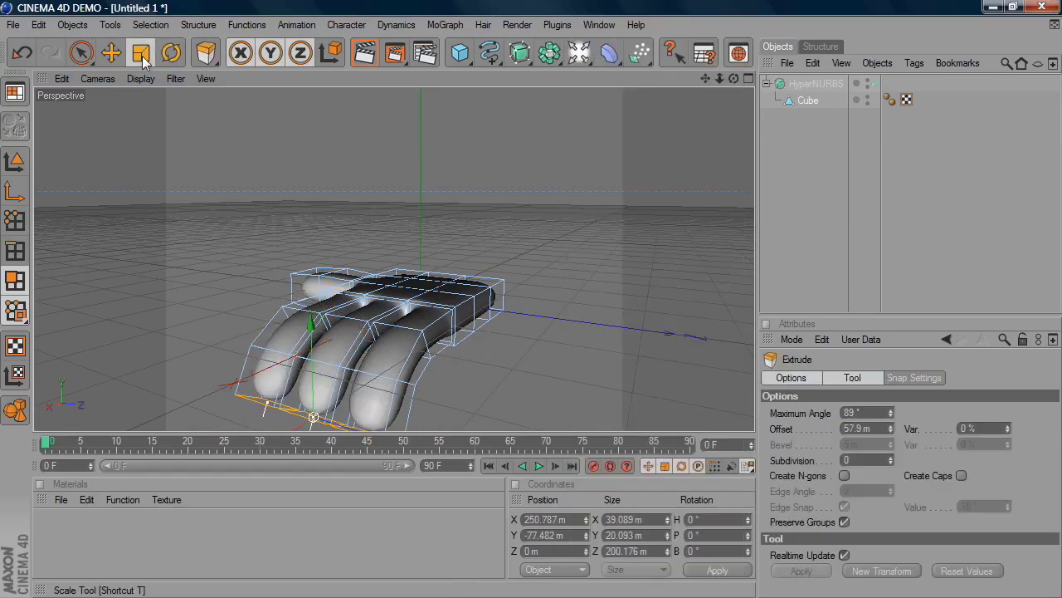
click(141, 54)
drag(213, 204, 171, 203)
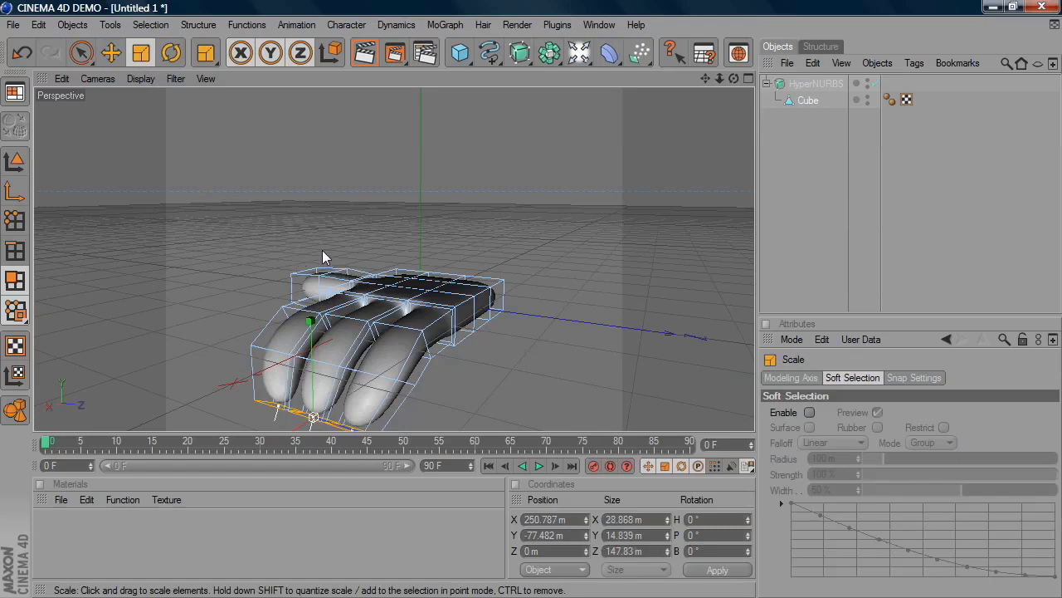
click(21, 51)
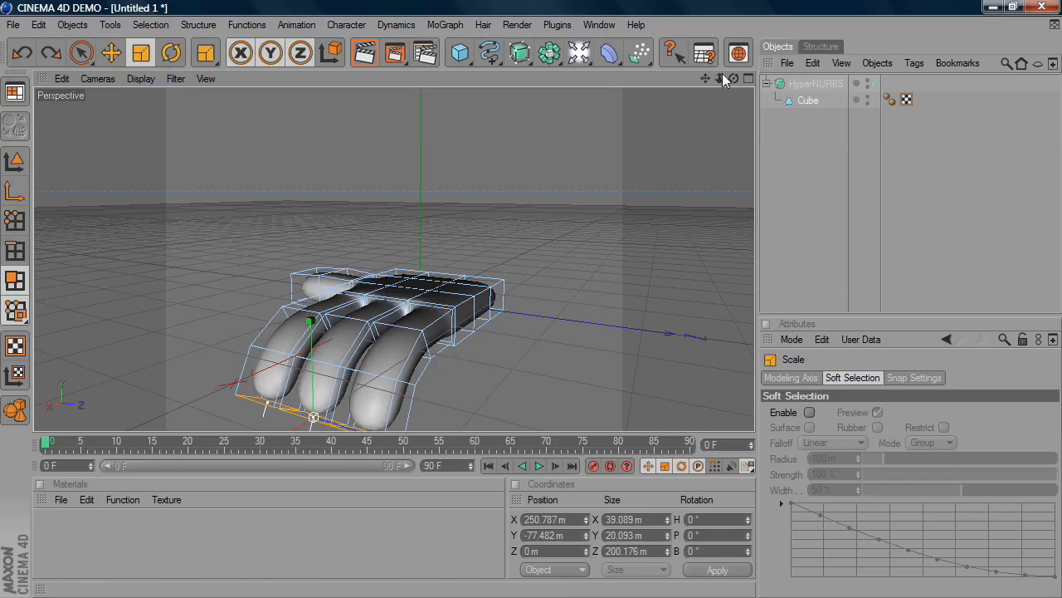
Step: Select all polygons of the cube and scale them along Y to an overall height of about 135.5 m
drag(720, 76, 745, 79)
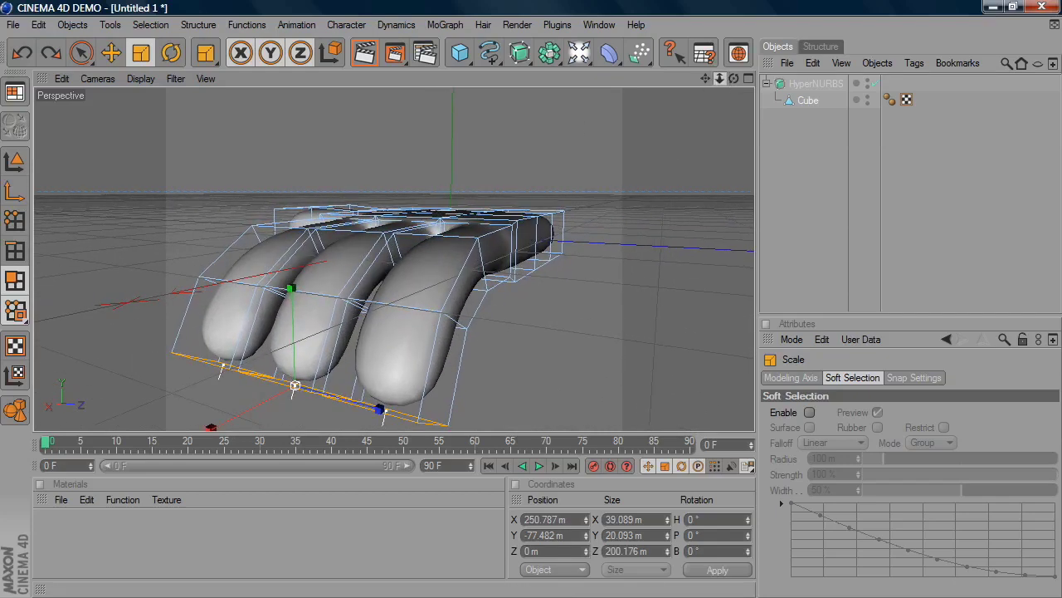
mouse_move(719, 78)
mouse_down()
mouse_move(703, 78)
mouse_move(731, 79)
mouse_up()
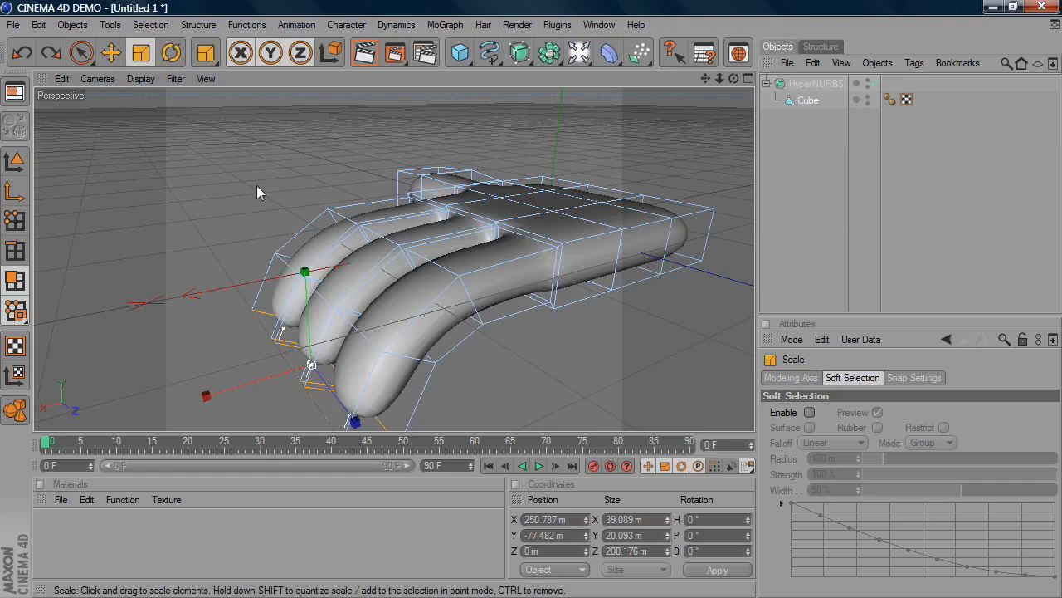
key(ctrl+a)
drag(447, 158, 433, 130)
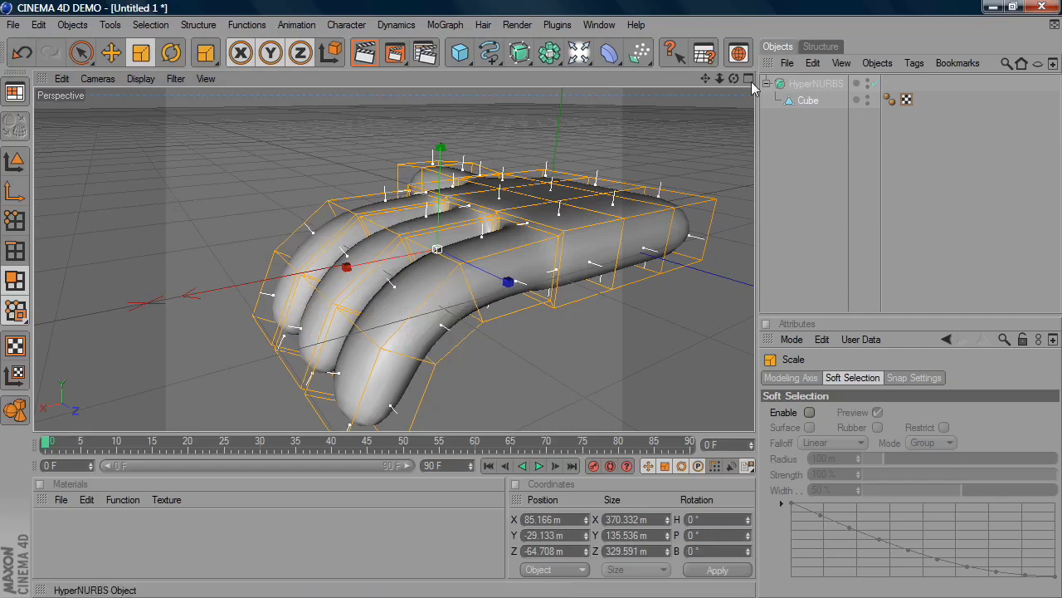
Step: Select the end face of the finger farthest from the thumb and grow the selection twice to cover its last two segments
mouse_move(717, 77)
mouse_down()
mouse_move(734, 75)
mouse_move(722, 80)
mouse_up()
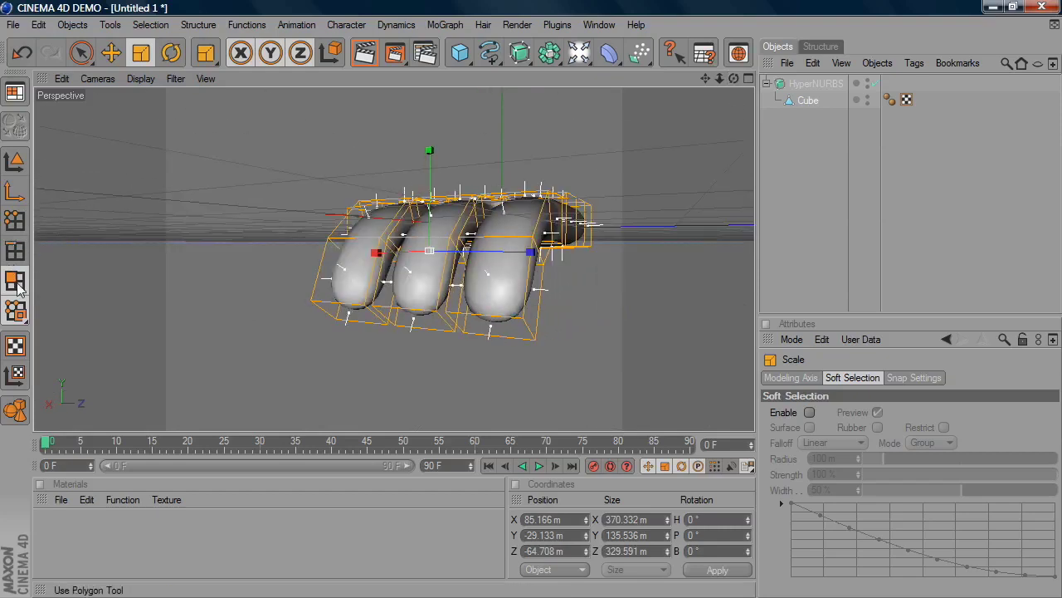
click(81, 52)
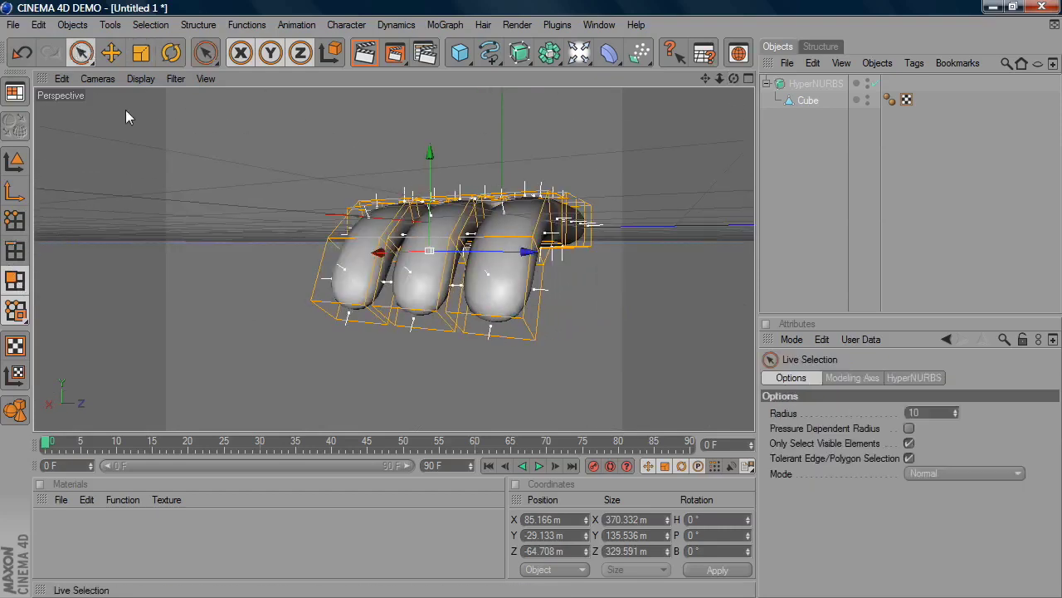
click(508, 338)
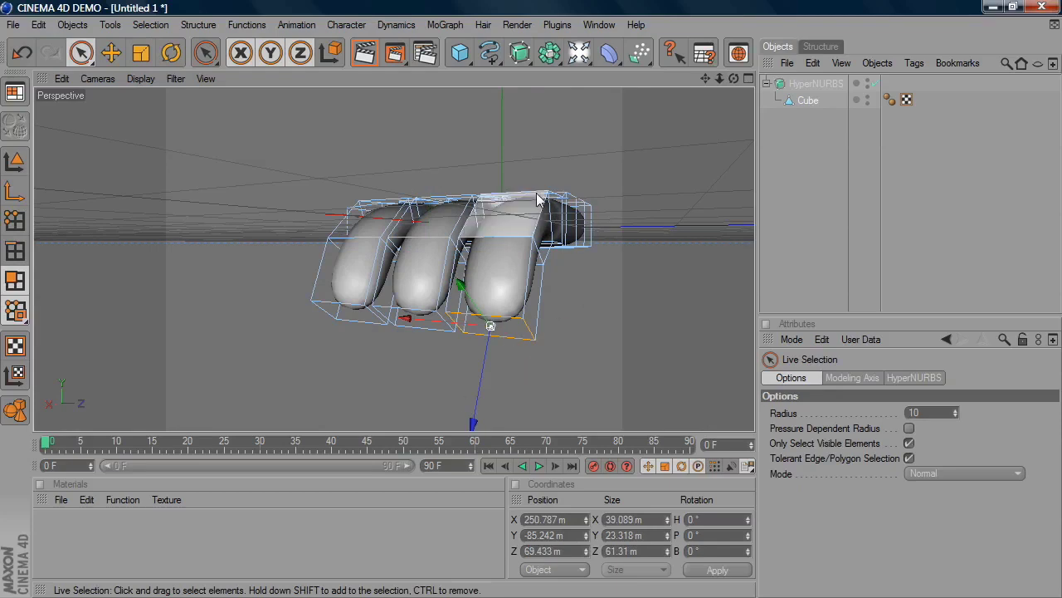
drag(734, 80, 781, 100)
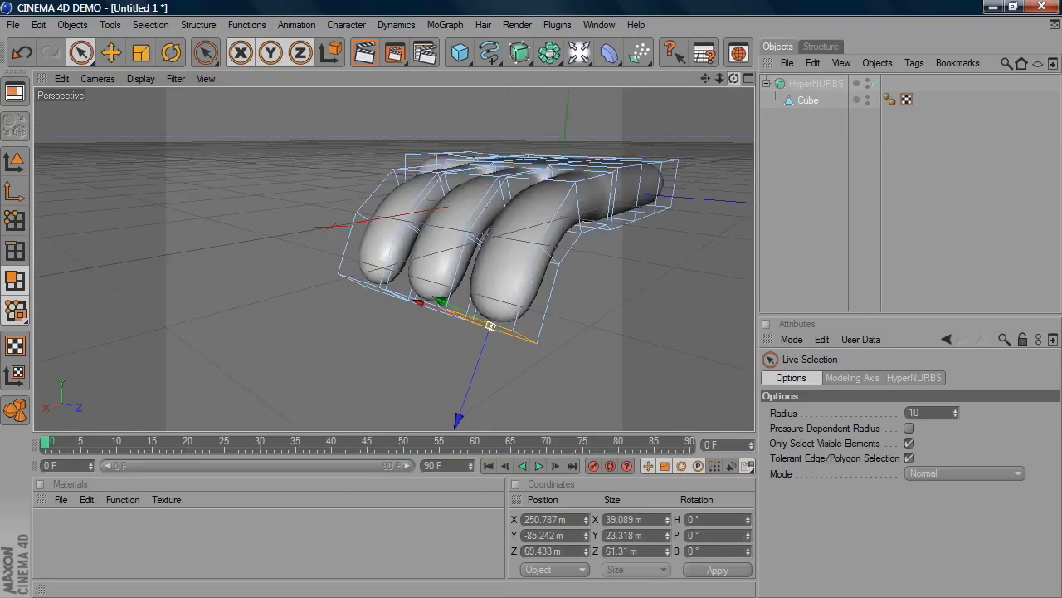
click(151, 25)
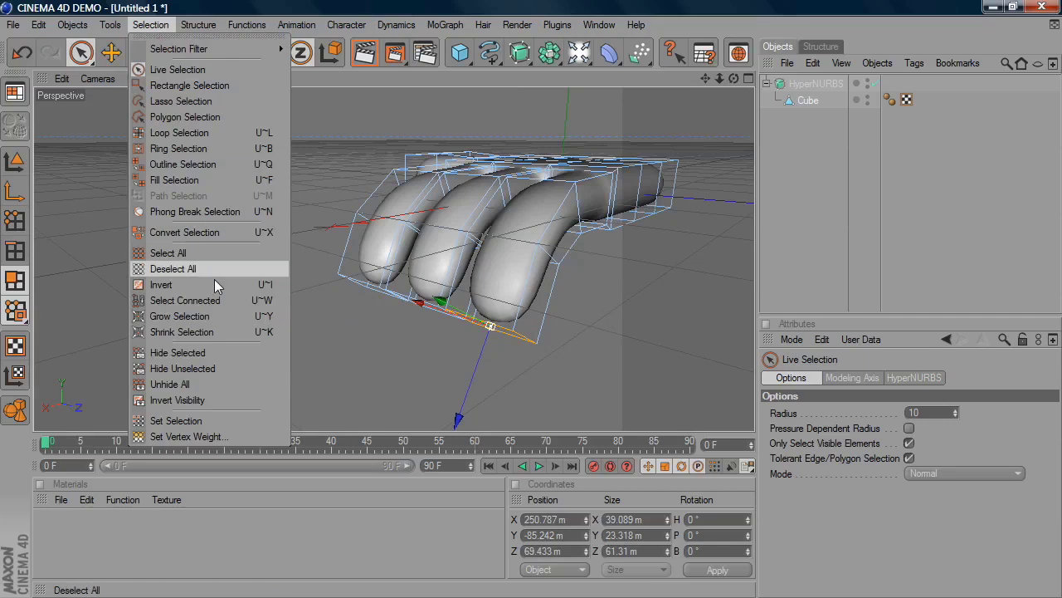
click(220, 315)
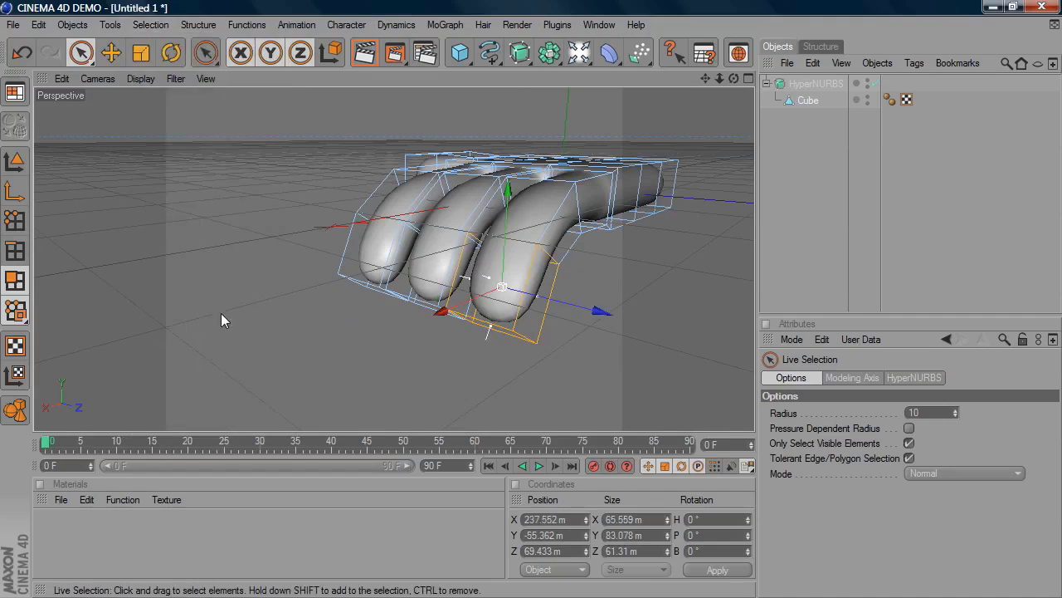
click(139, 25)
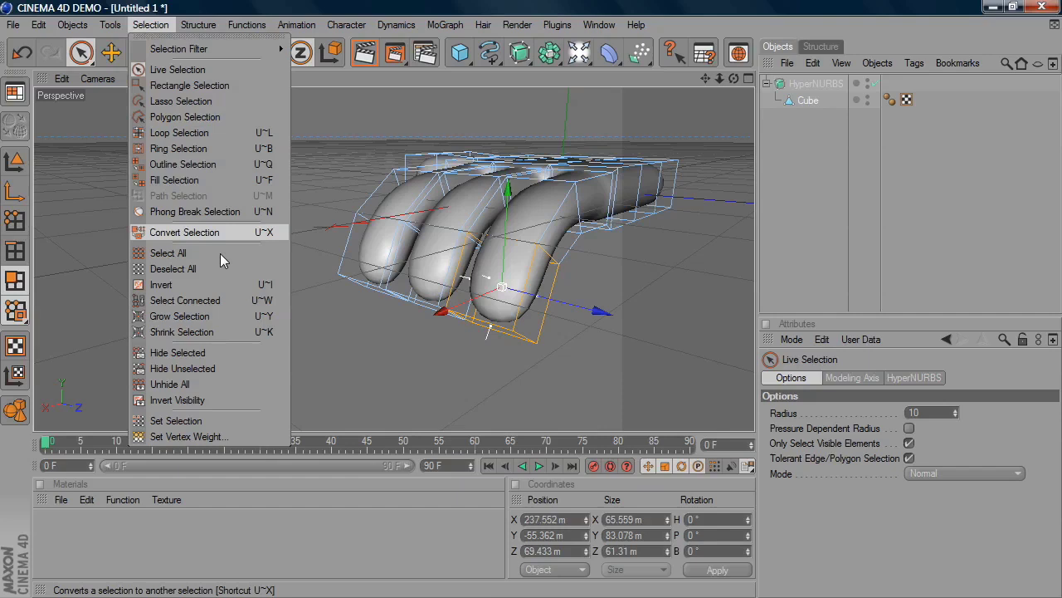
click(239, 316)
click(150, 25)
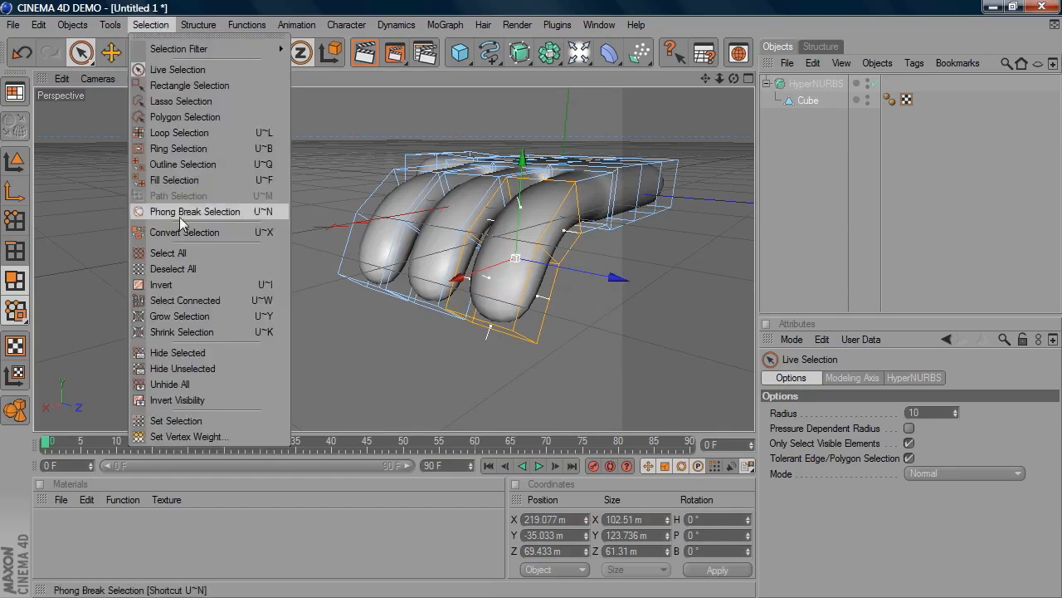
click(226, 316)
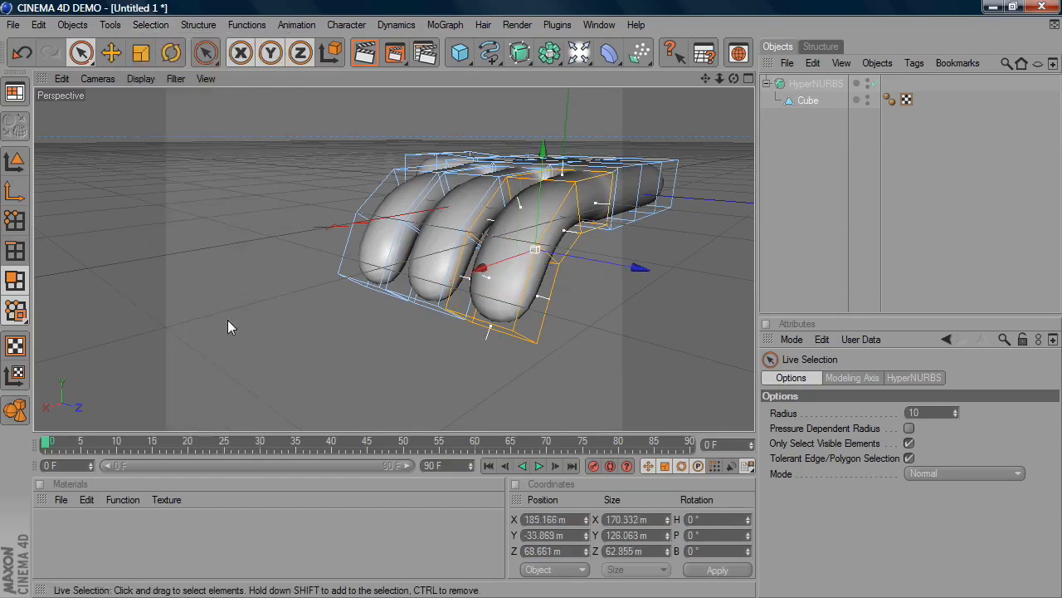
click(140, 52)
drag(433, 394, 399, 395)
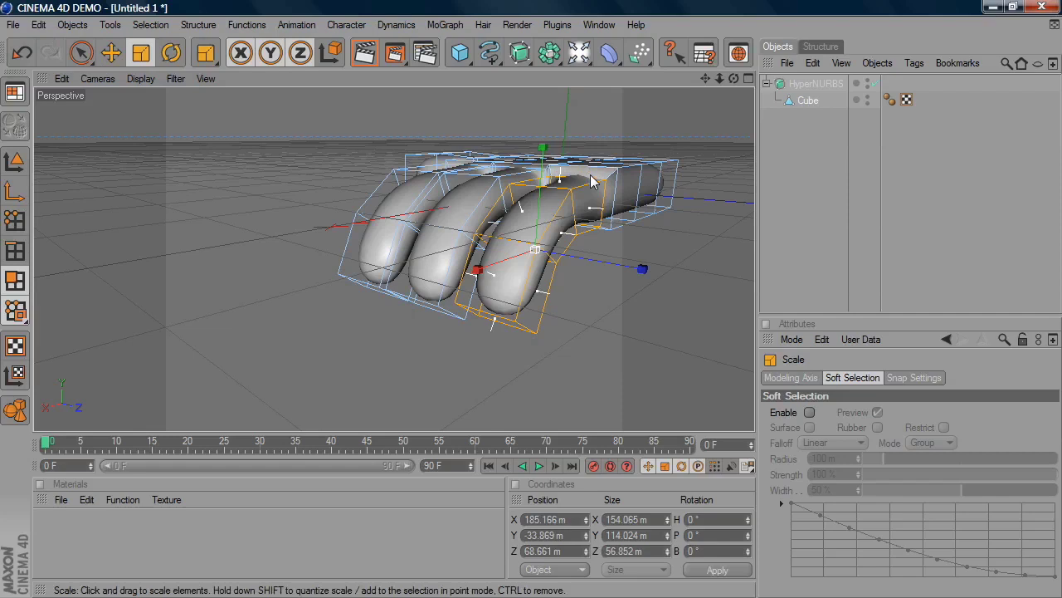
click(21, 52)
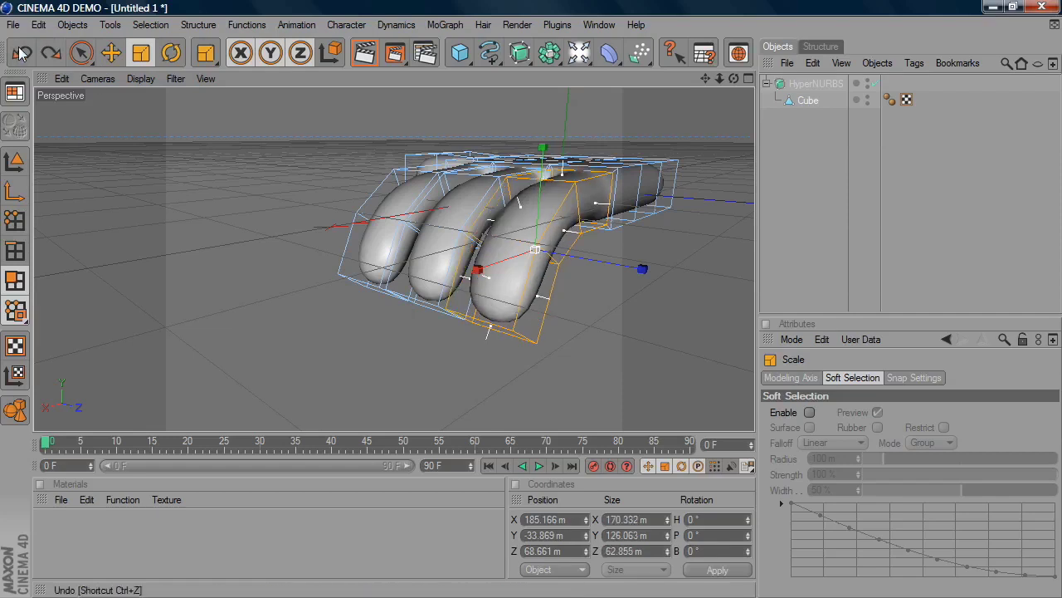
click(21, 52)
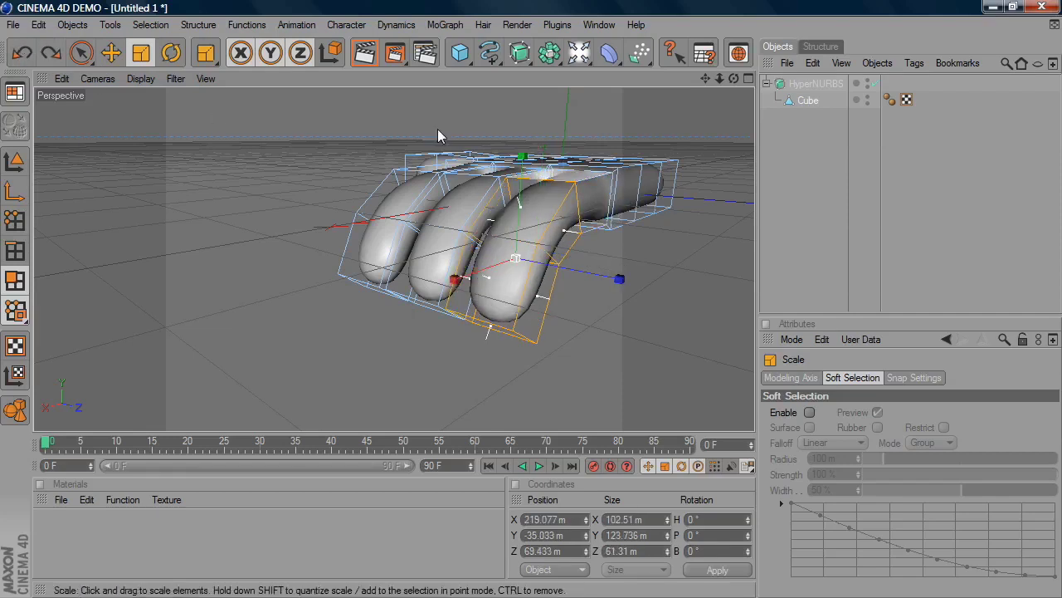
Step: Scale the selected finger segments to about 94.7 × 114.3 × 56.6 m and move them to about X 203.9 m, Y -31 m
drag(265, 265, 242, 265)
click(117, 56)
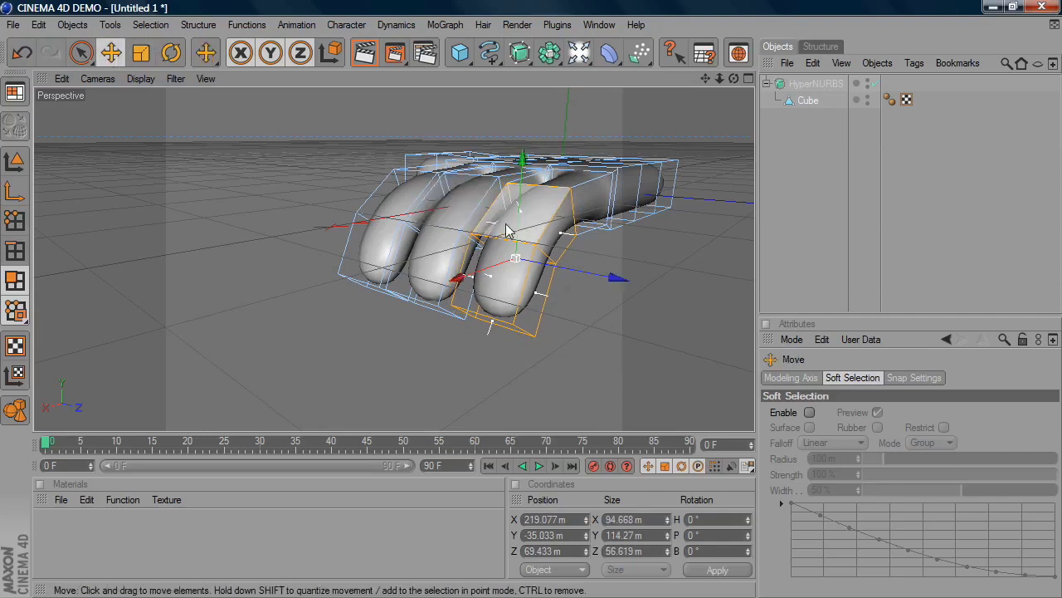
drag(458, 277, 474, 272)
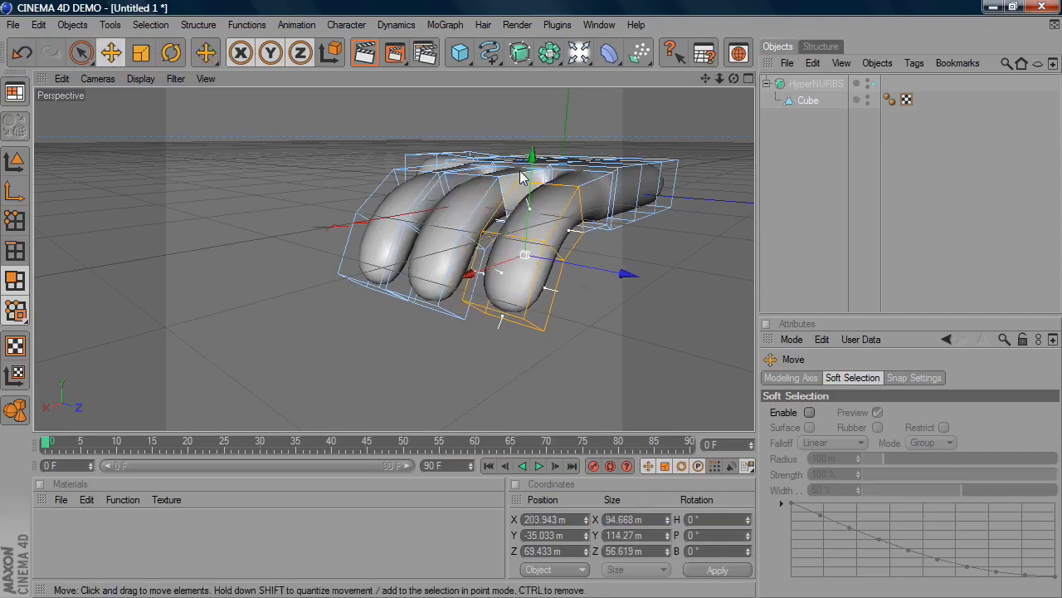
drag(533, 160, 533, 154)
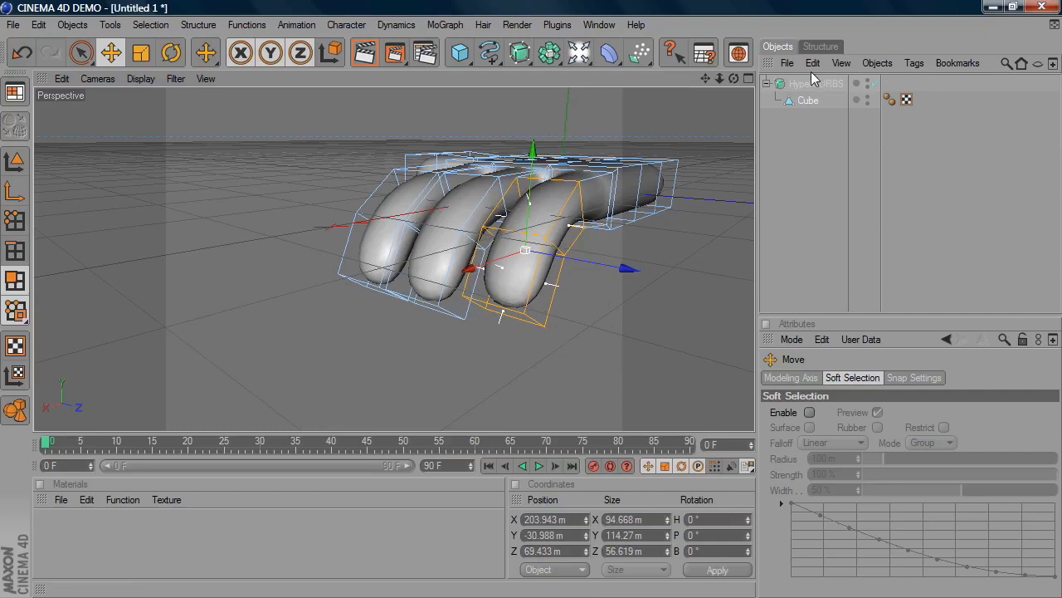
Step: Scale the outer finger's selected segments down further to about 84.9 × 102.5 × 50.8 m
drag(734, 78, 338, 116)
click(141, 52)
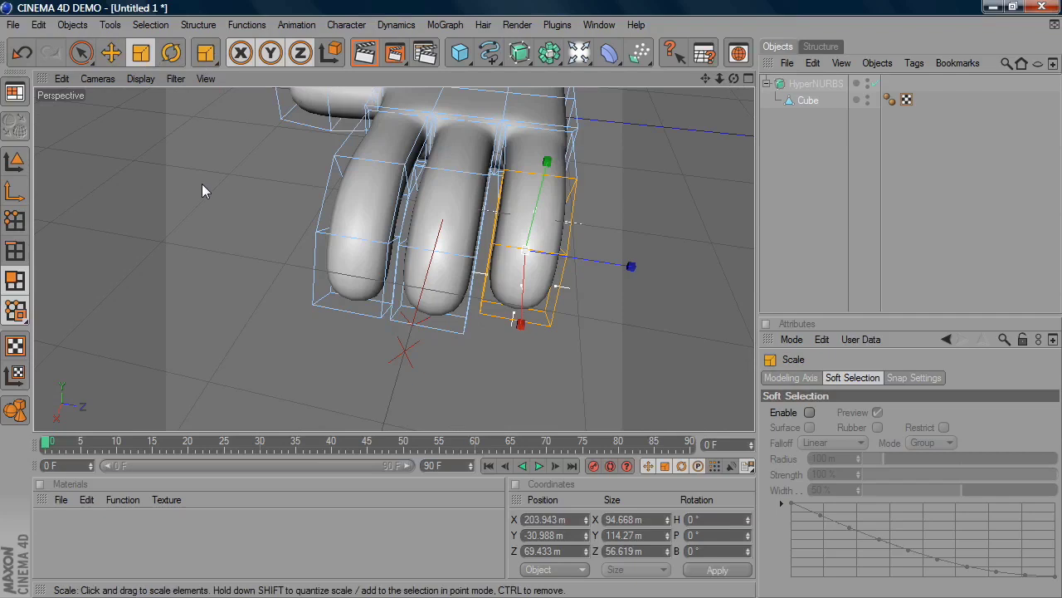
drag(201, 183, 196, 185)
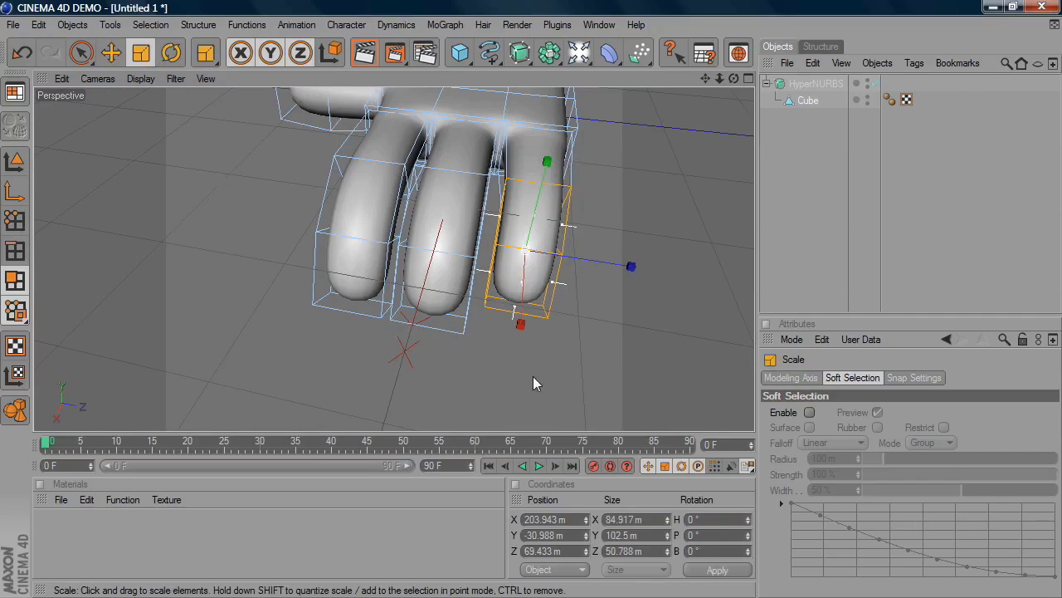
Step: Rotate the outer finger's selected segments slightly around the Y axis
drag(740, 76, 611, 58)
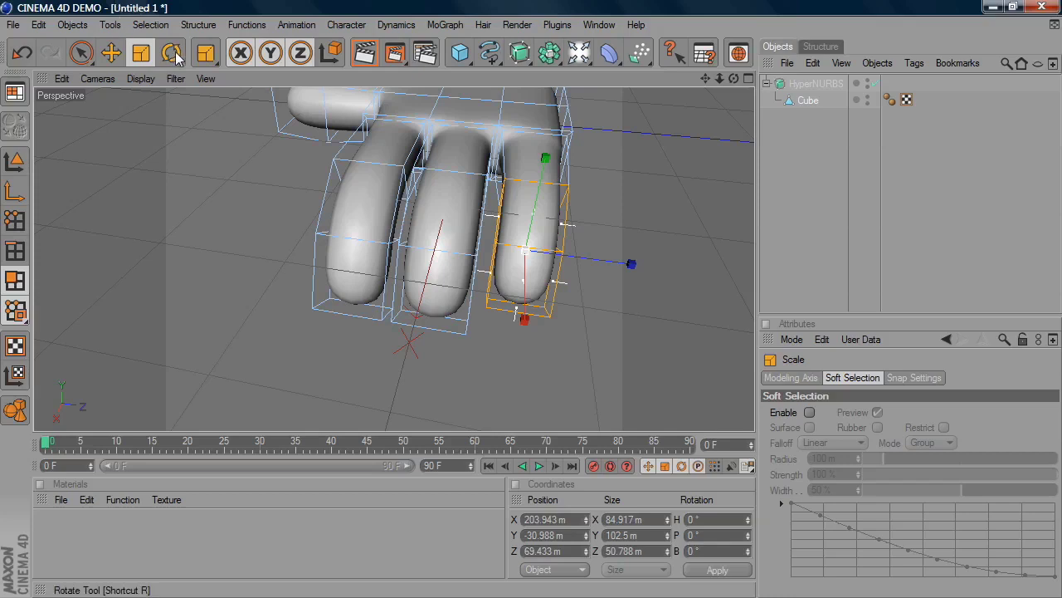
click(176, 55)
drag(512, 293, 514, 286)
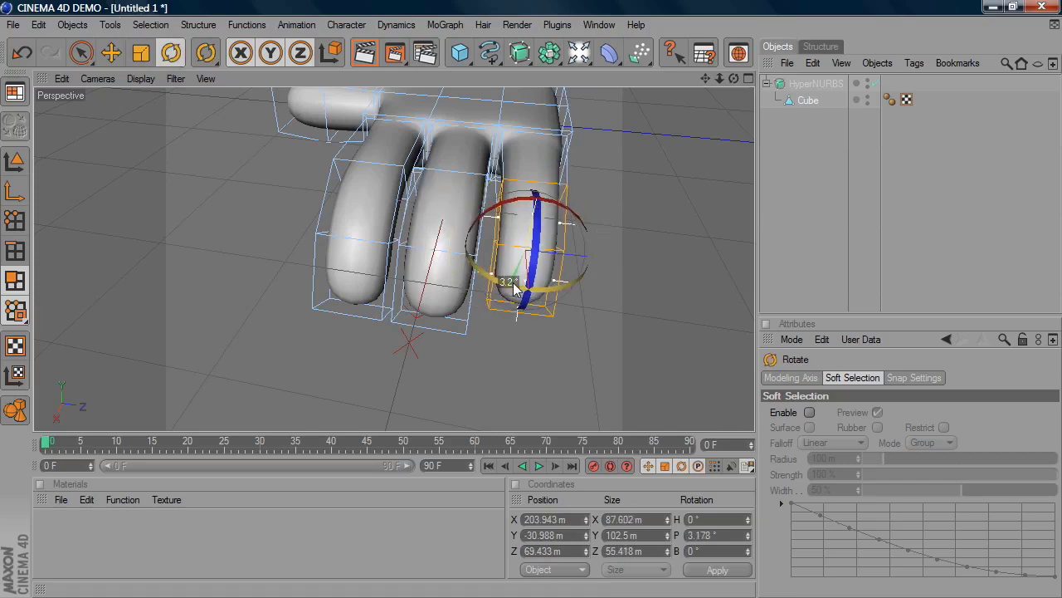
key(ctrl+z)
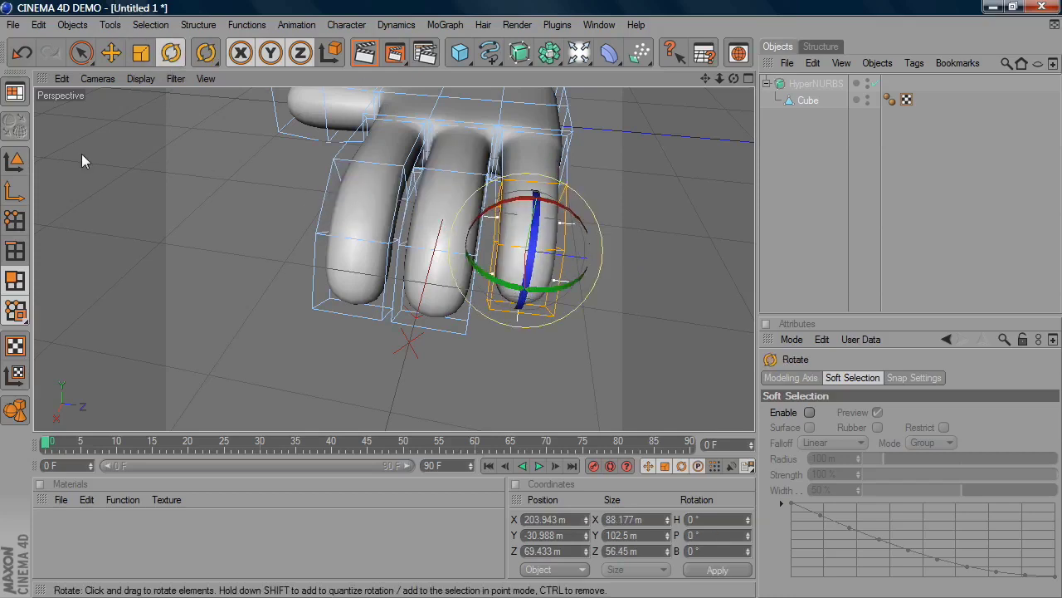
Step: Select the end face of the finger nearest the thumb and grow the selection twice to cover its last two segments
click(14, 282)
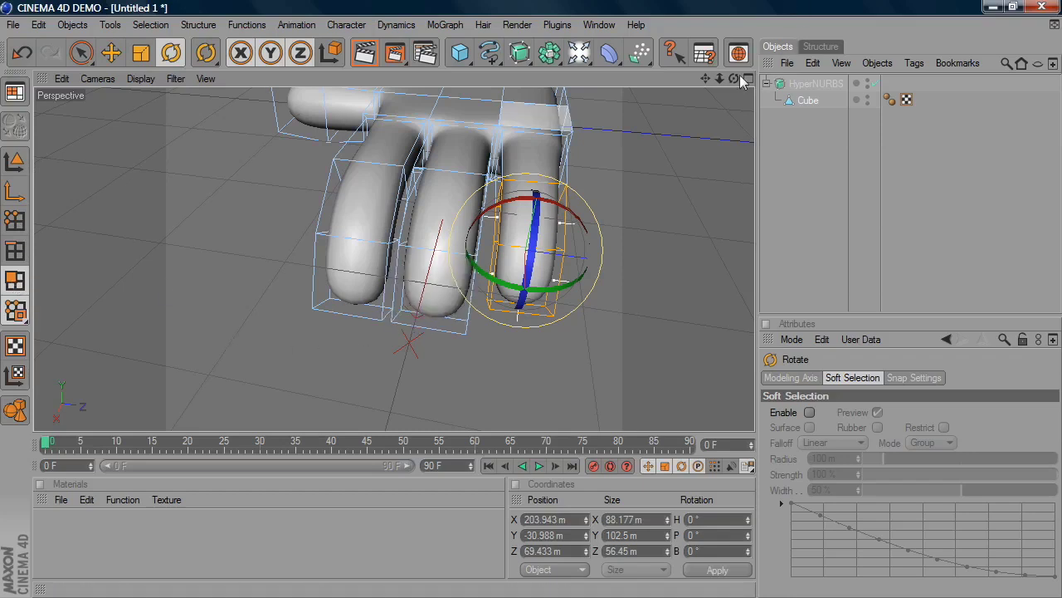
drag(735, 79, 749, 18)
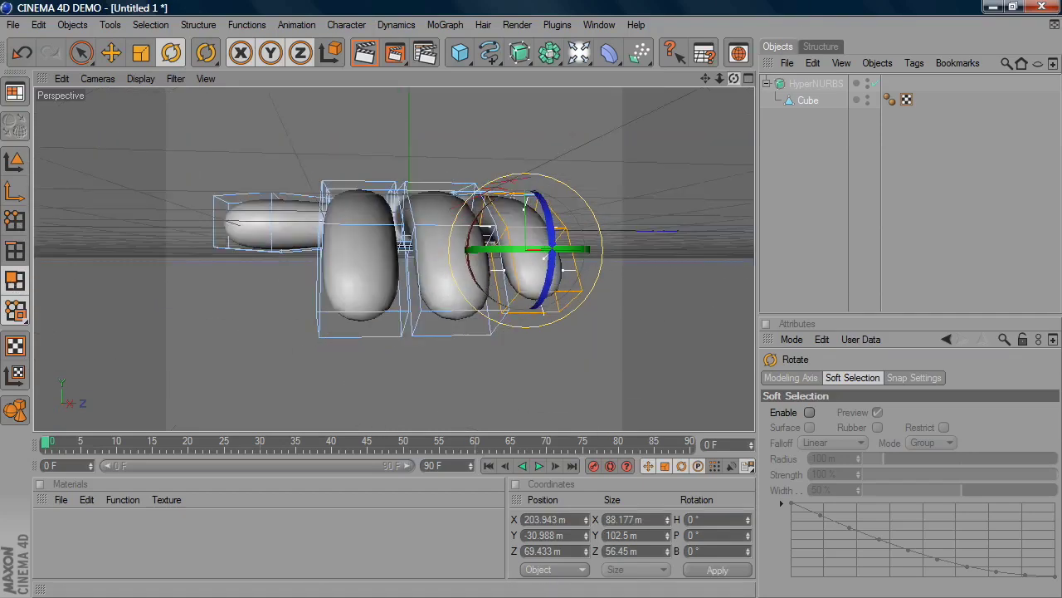
click(337, 327)
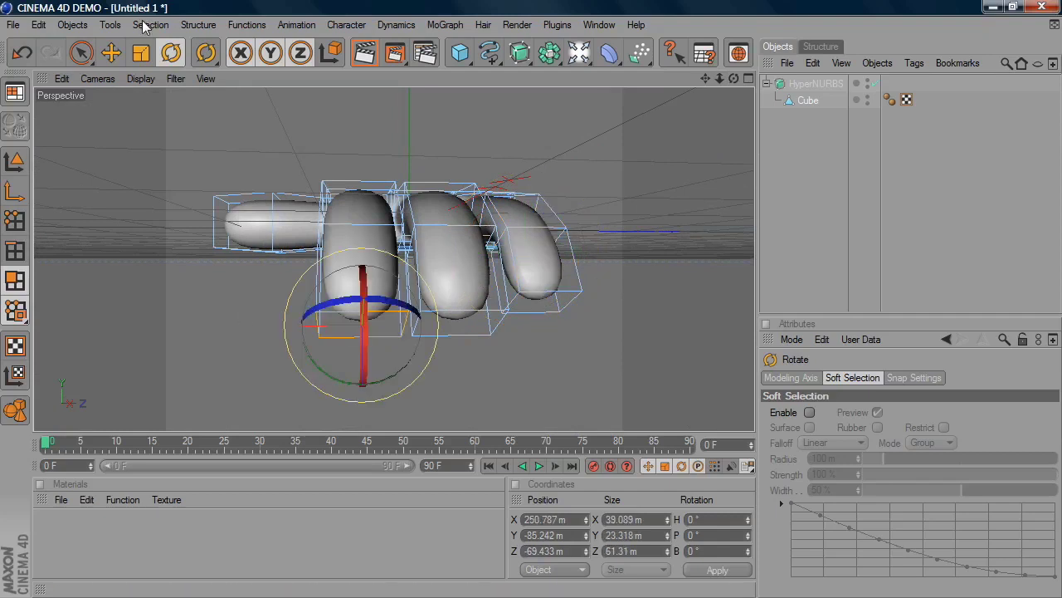
click(146, 24)
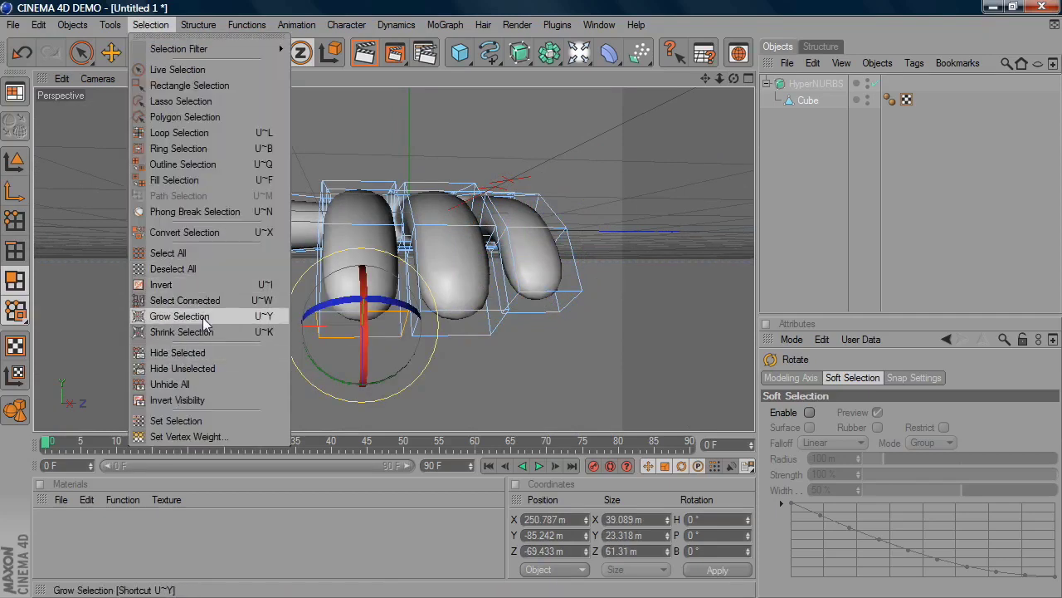
click(203, 318)
click(161, 23)
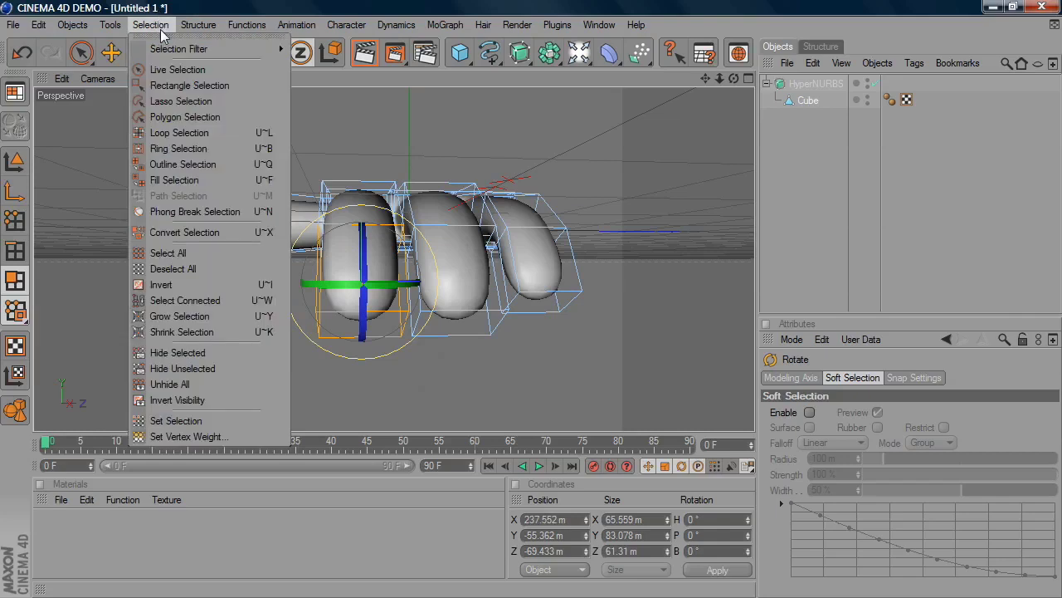
click(230, 315)
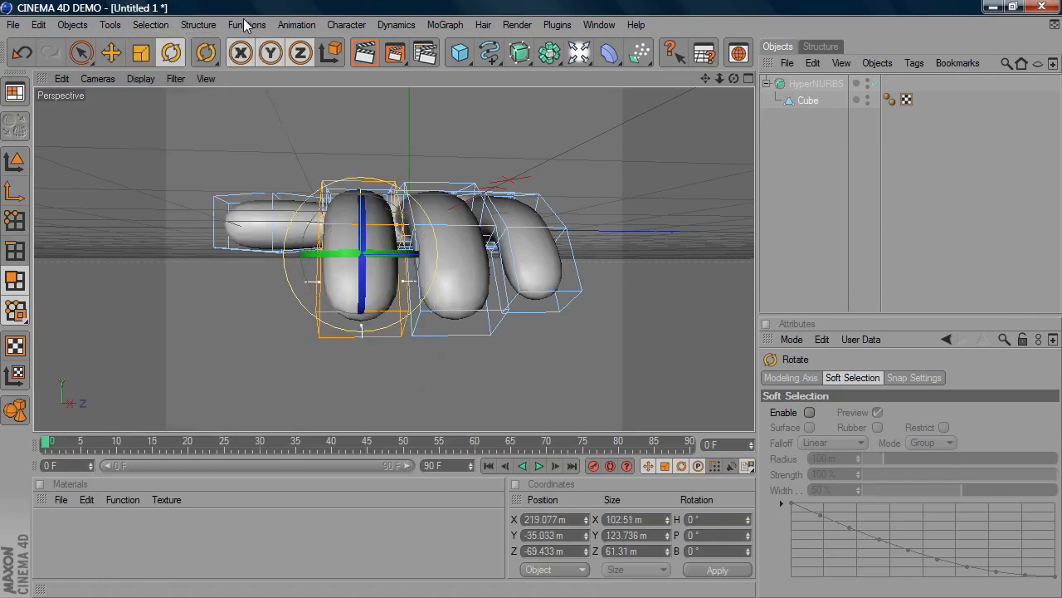
Step: Scale the thumb-side finger's selected segments to about 93.8 × 113.3 × 56.1 m and move them to about X 210.9, Y -26.1, Z -73.6 m
click(112, 52)
click(141, 52)
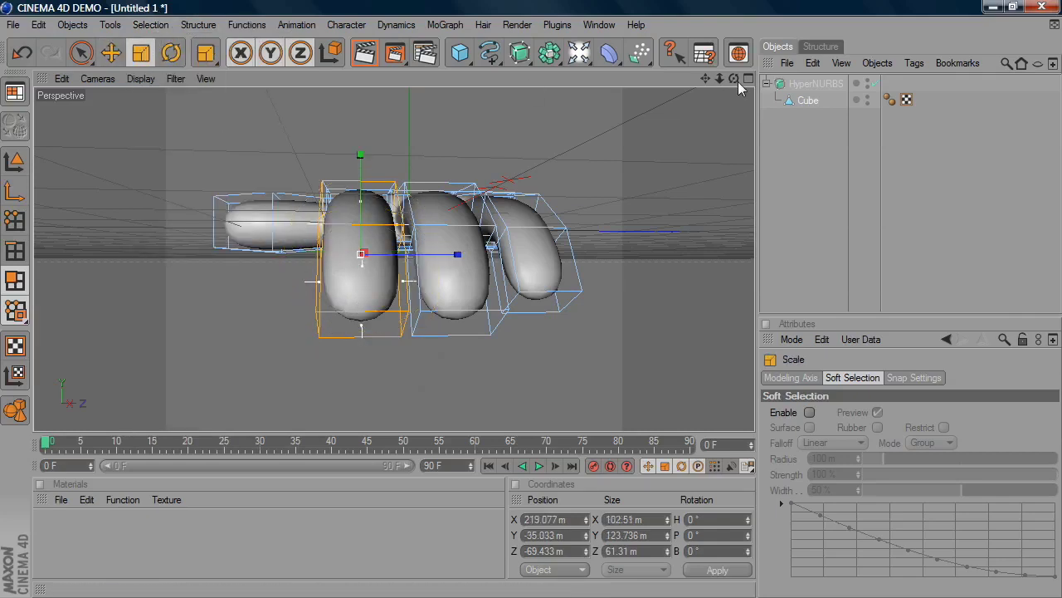
drag(733, 78, 639, 94)
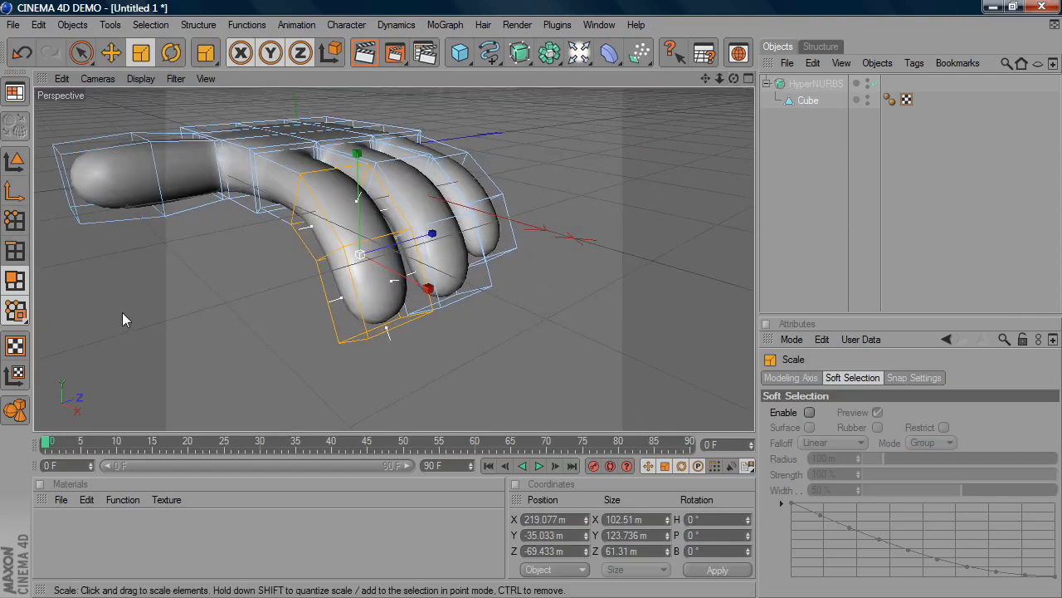
drag(388, 330, 387, 327)
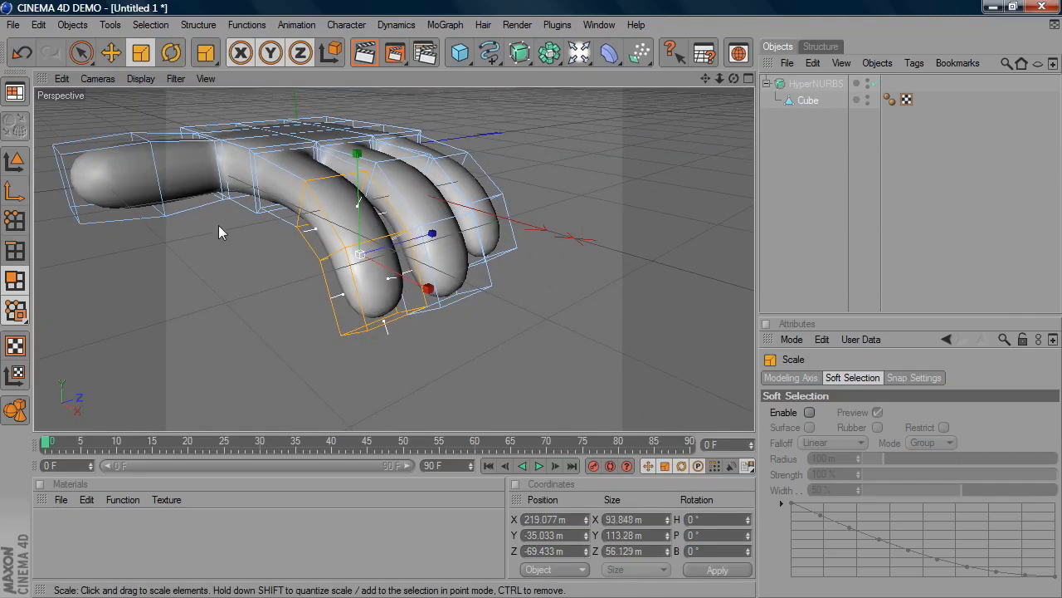
click(113, 53)
drag(228, 279, 219, 266)
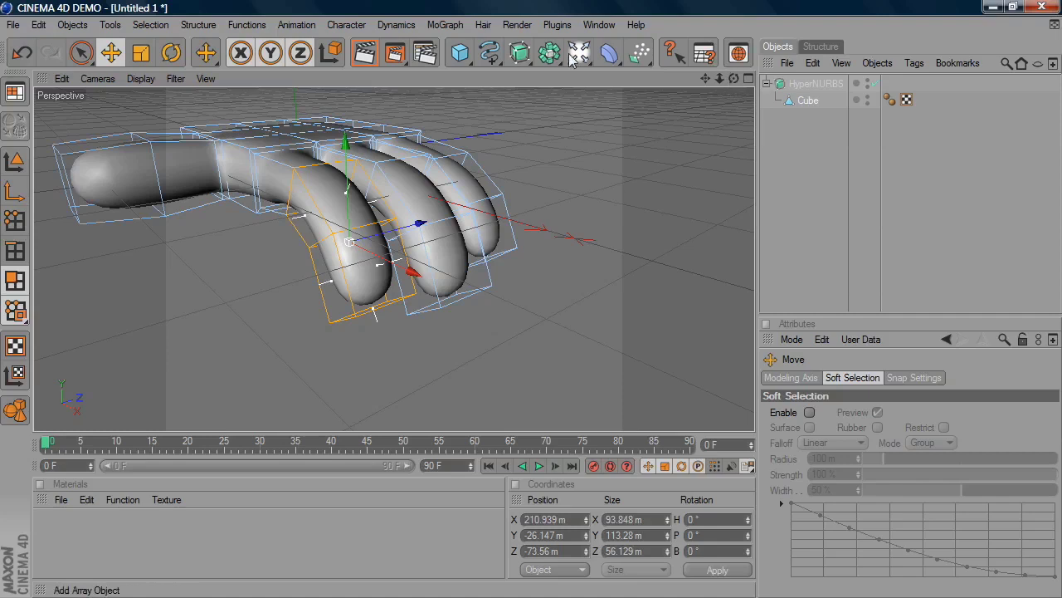
Step: Rotate the thumb-side finger's selected segments upward around the Z axis to reduce the finger's curl
drag(735, 78, 691, 78)
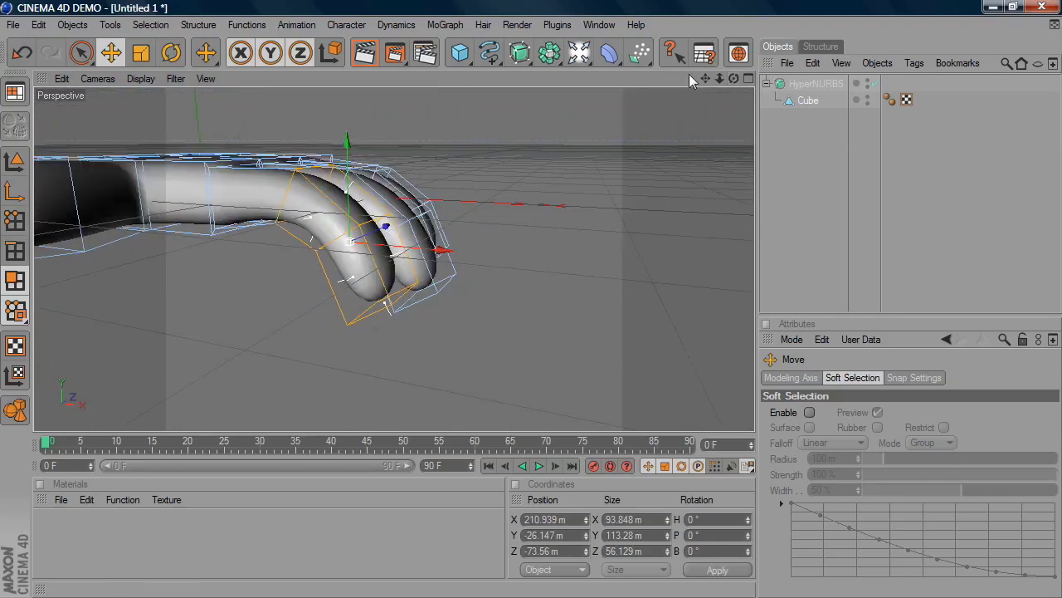
click(171, 52)
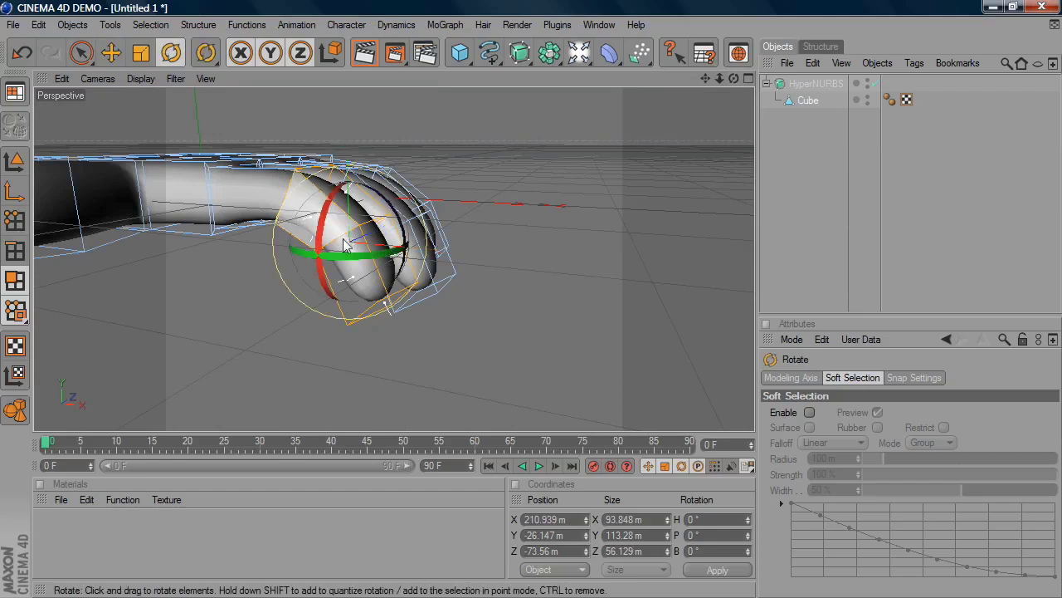
drag(371, 190, 352, 187)
Step: Select the middle face on the palm's wrist side and move it outward to about X -131.3 m
mouse_move(734, 79)
mouse_down()
mouse_move(606, 91)
mouse_move(576, 113)
mouse_move(664, 81)
mouse_move(622, 82)
mouse_move(719, 91)
mouse_up()
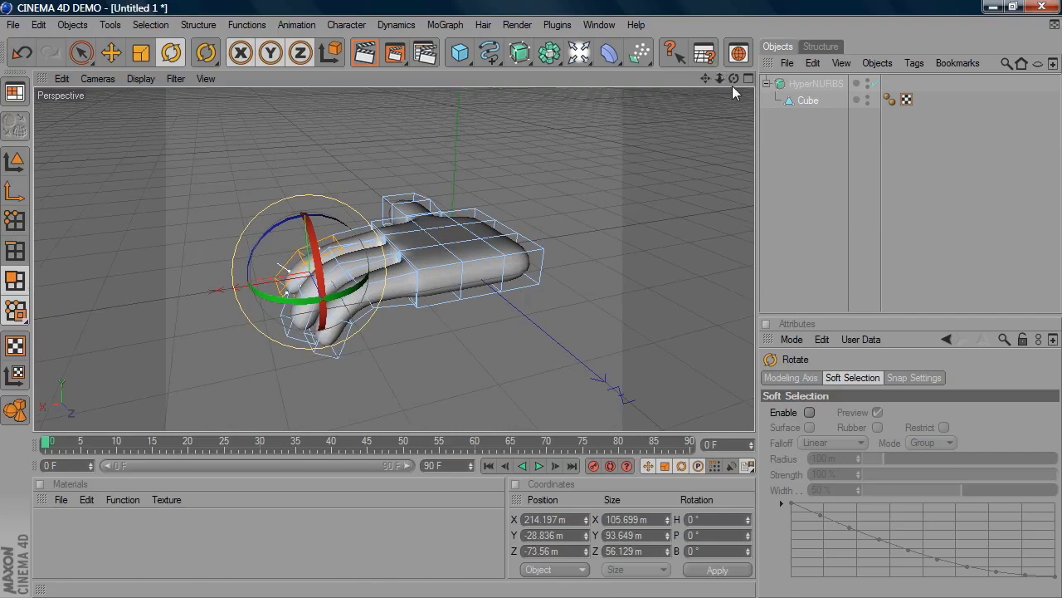
mouse_move(734, 78)
mouse_down()
mouse_move(697, 81)
mouse_move(722, 62)
mouse_up()
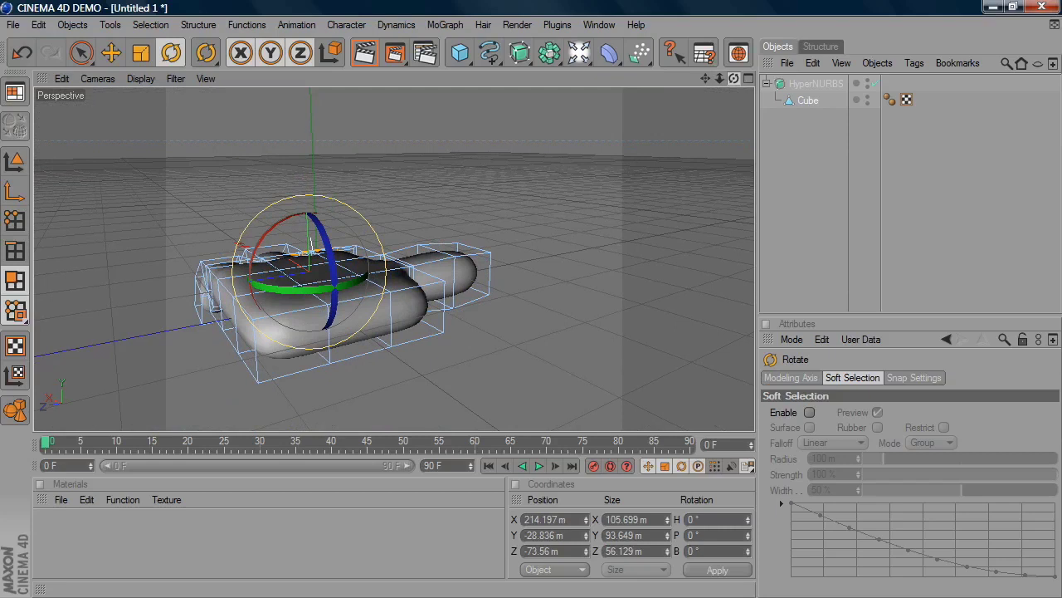
click(363, 343)
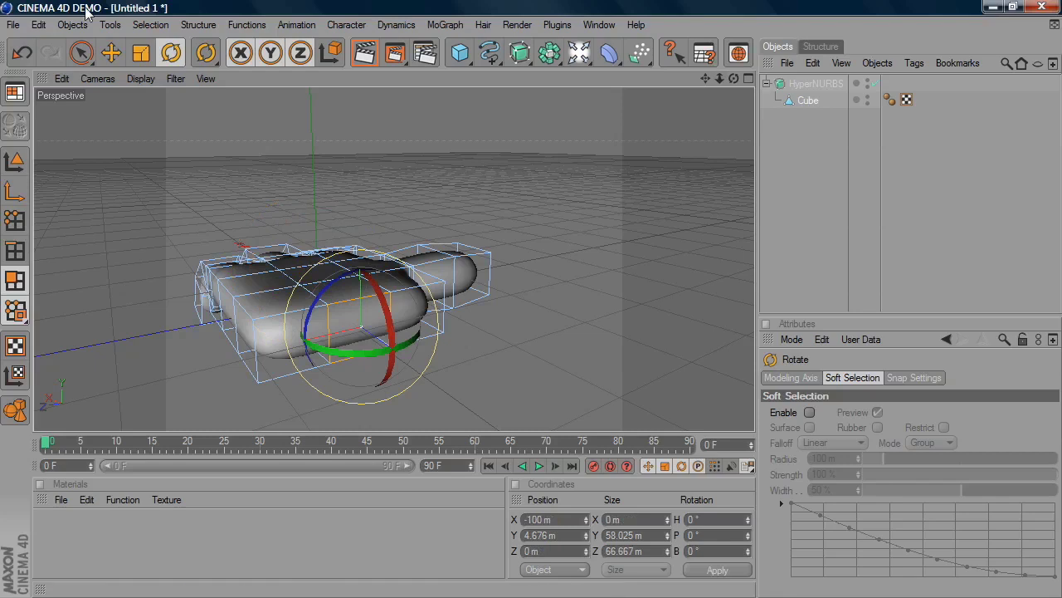
click(116, 57)
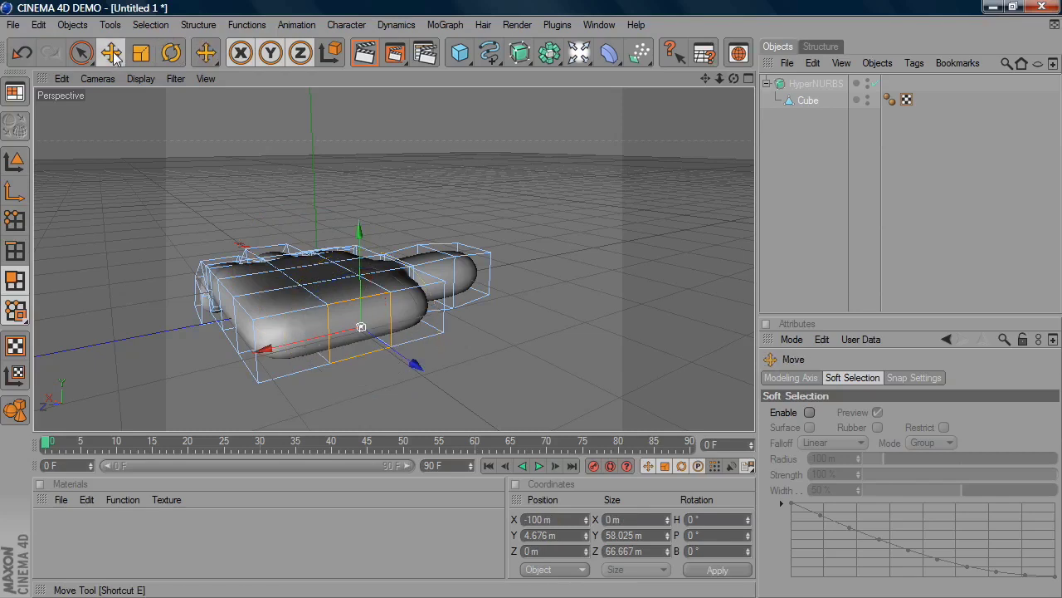
drag(735, 80, 712, 94)
drag(454, 355, 492, 359)
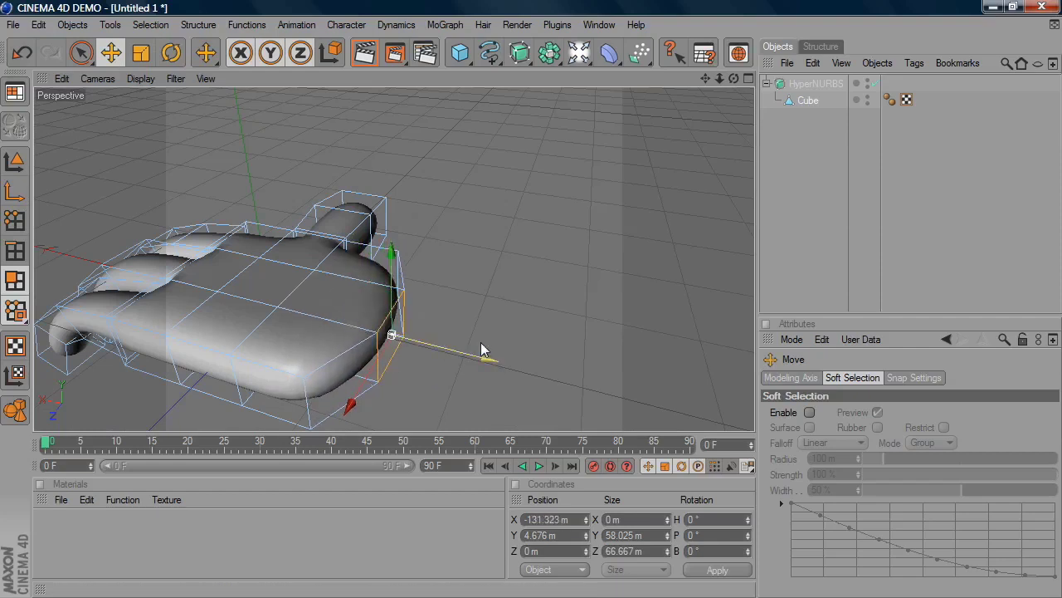
Step: Extrude the wrist face by about 7.2 m and again by about 176.2 m to start the arm
right_click(415, 370)
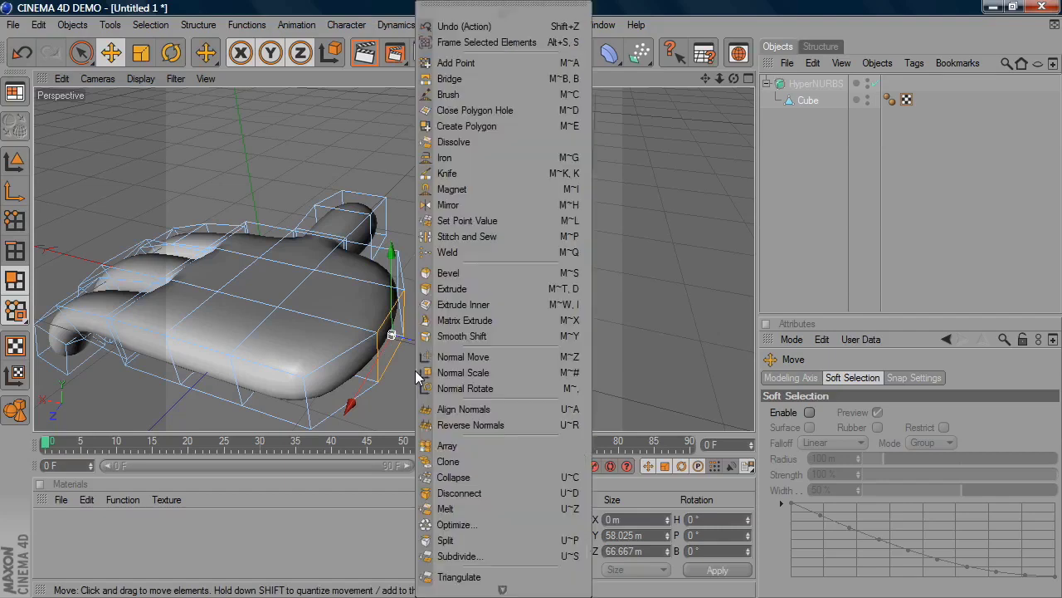
click(440, 288)
drag(431, 365, 439, 365)
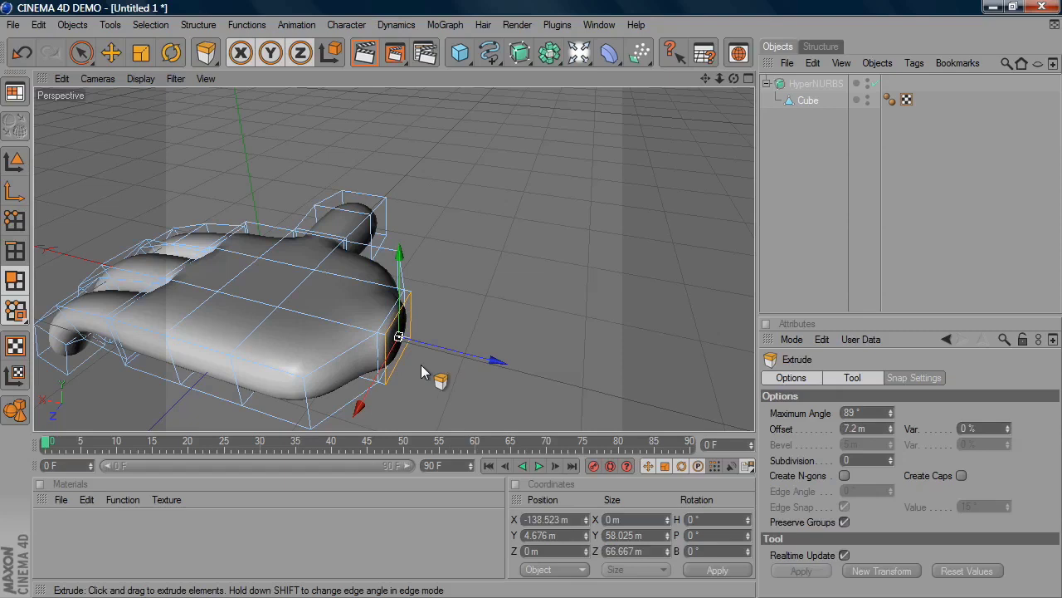
drag(417, 387, 597, 384)
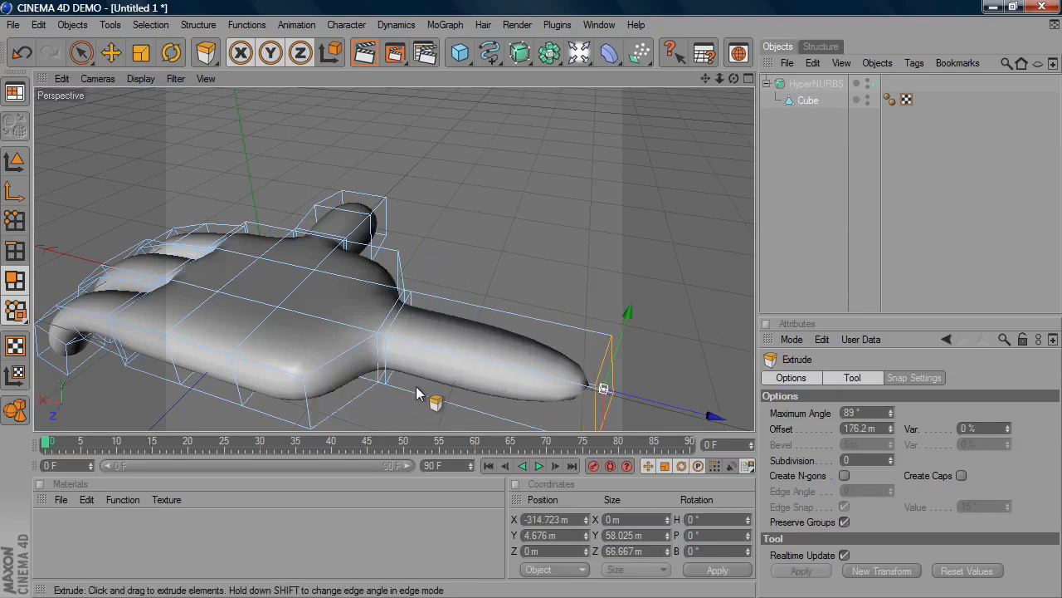
Step: Move the arm's end face outward to about X -477.6 m and rotate it around the Y axis to angle the elbow
drag(720, 78, 632, 98)
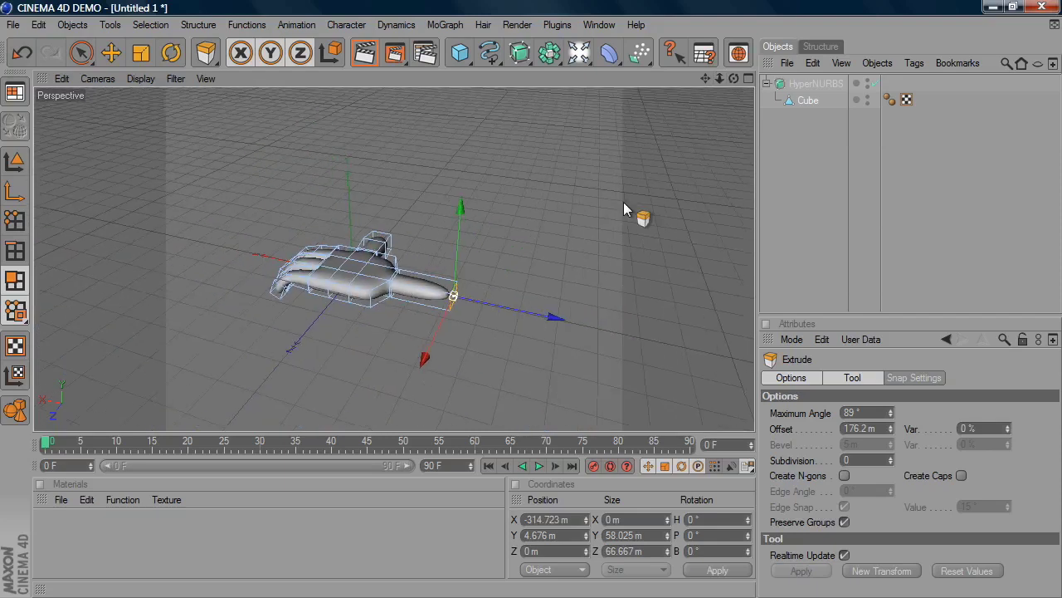
drag(554, 320, 612, 330)
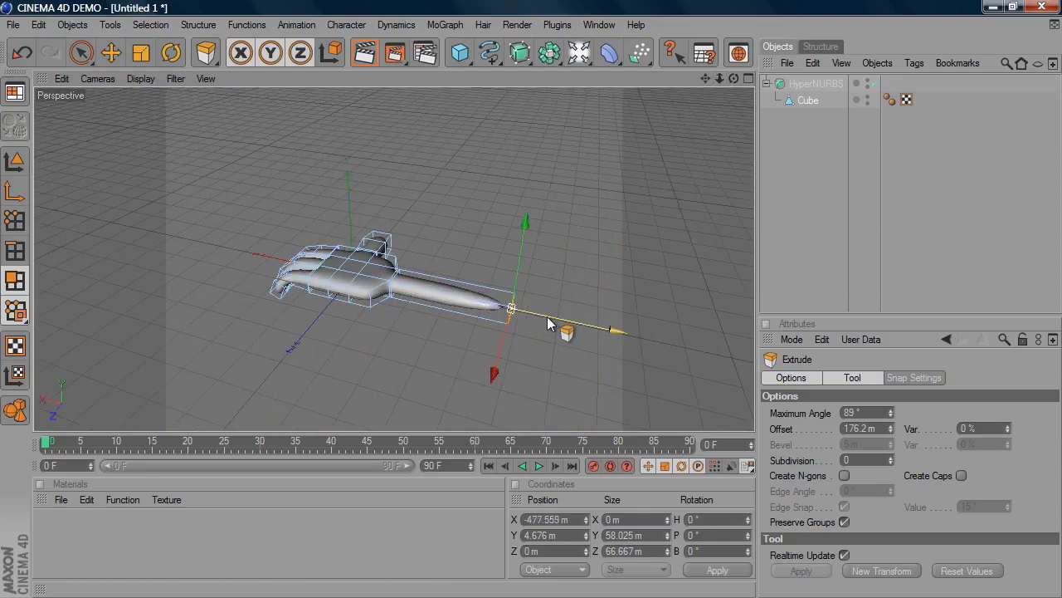
click(170, 52)
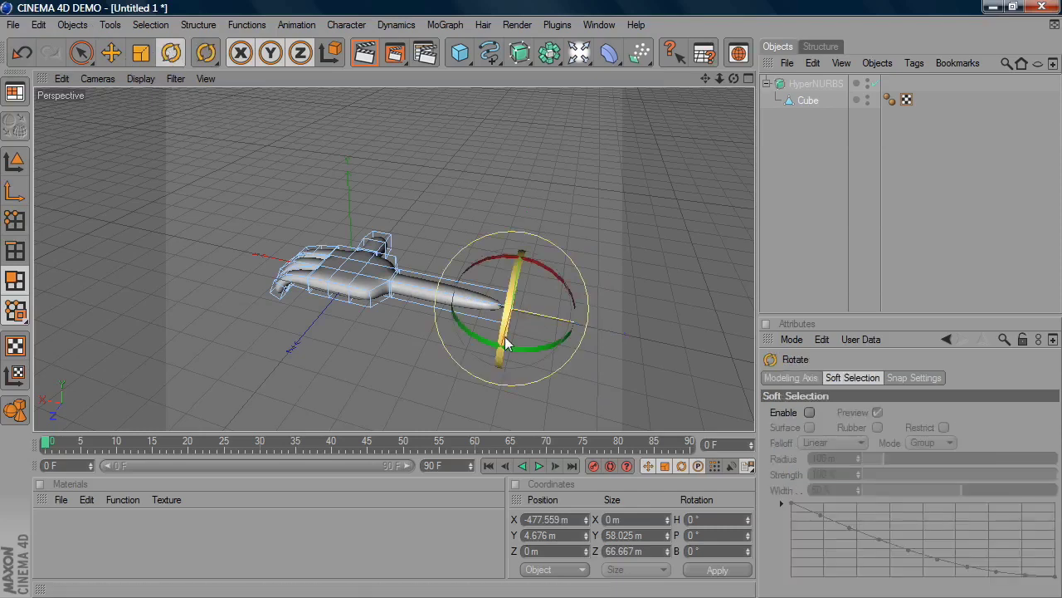
drag(498, 355, 601, 295)
right_click(492, 361)
click(532, 352)
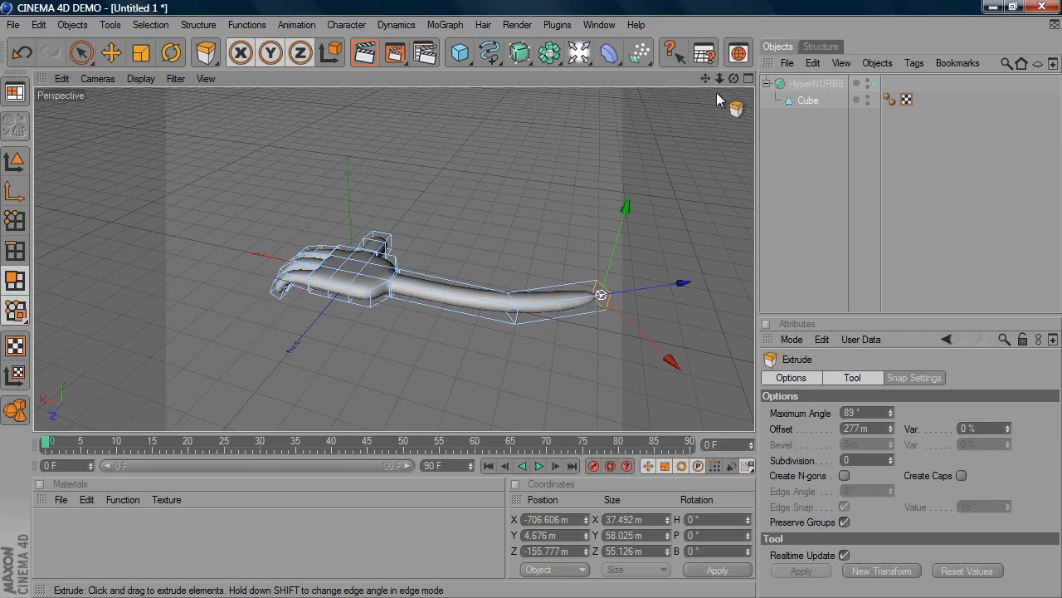
drag(733, 78, 713, 80)
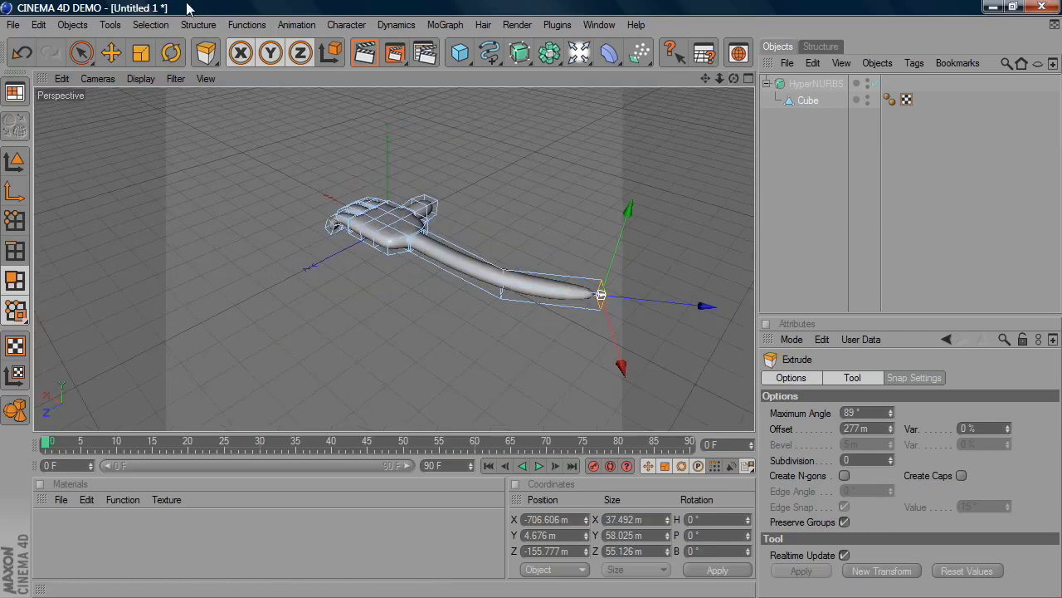
click(20, 55)
Step: Extrude the arm's angled end face a short distance at the elbow and again by about 247 m for the next arm section
right_click(387, 308)
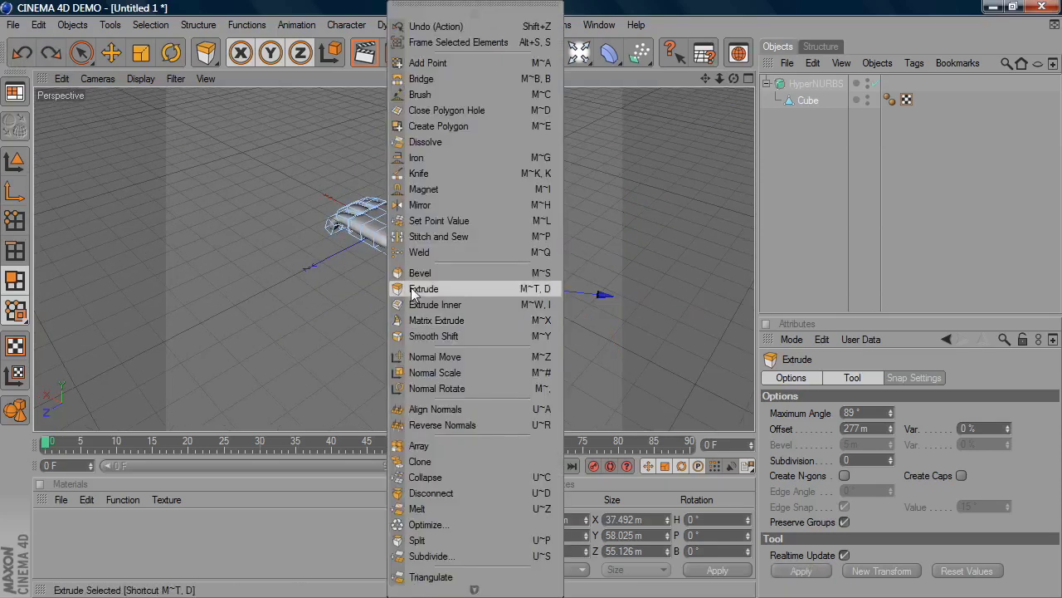
click(424, 287)
drag(463, 301, 560, 301)
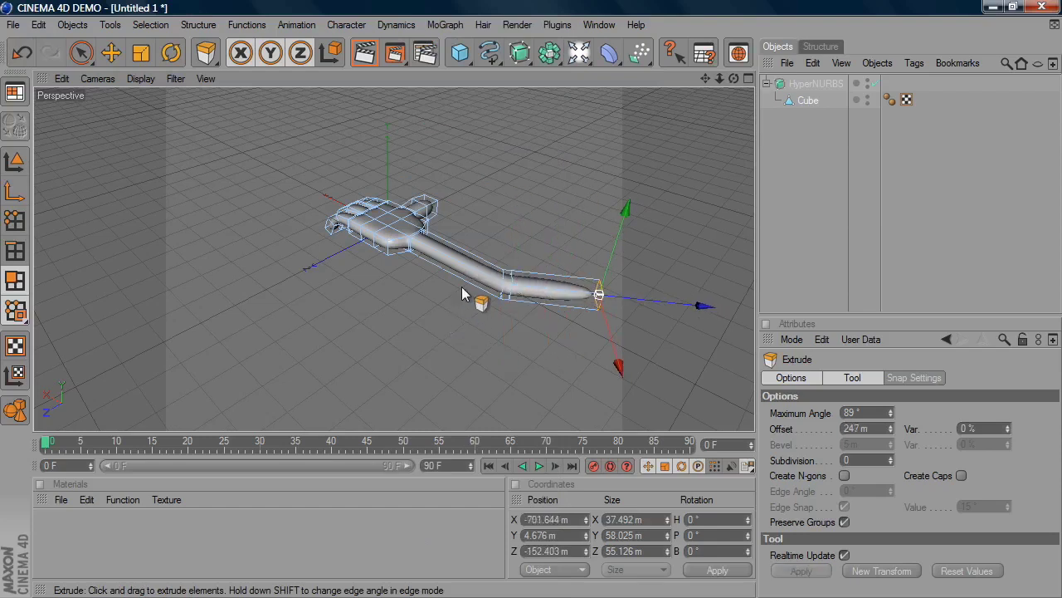